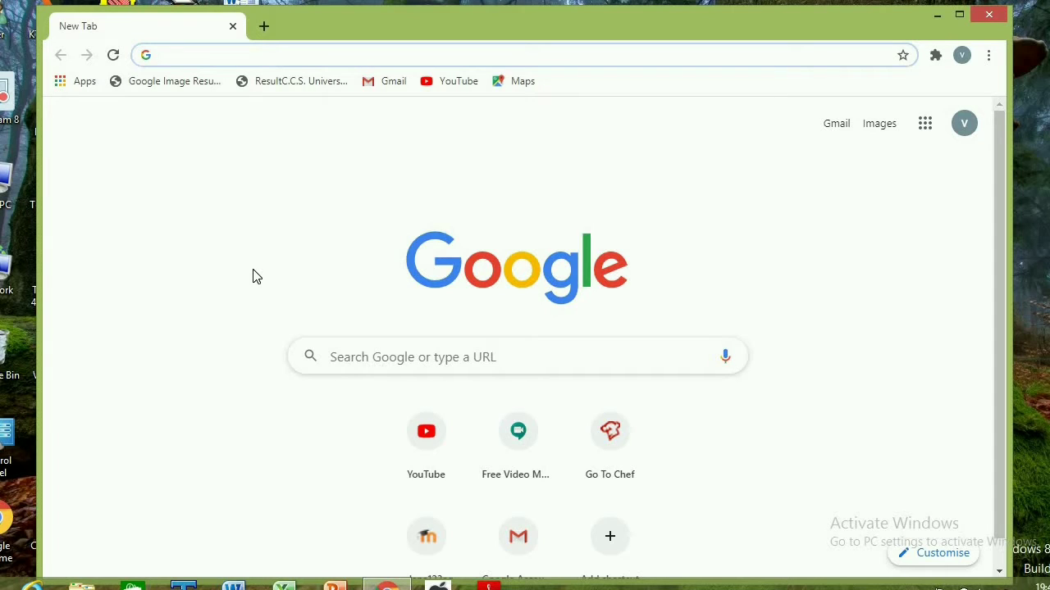
Search the web for "google forms" and open the Google Forms sign-in result from docs.google.com
click(176, 56)
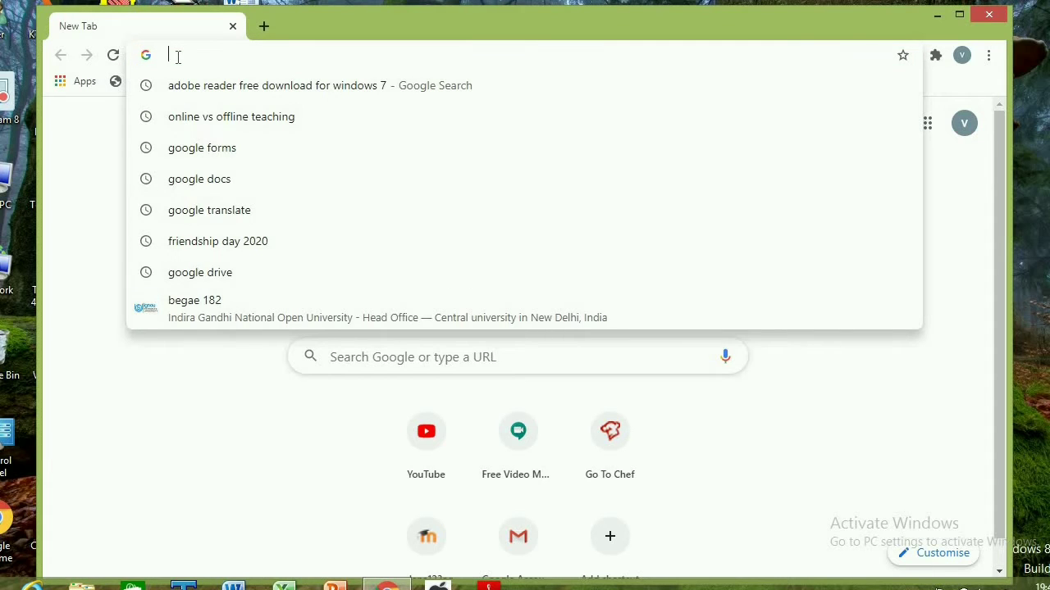
text(g)
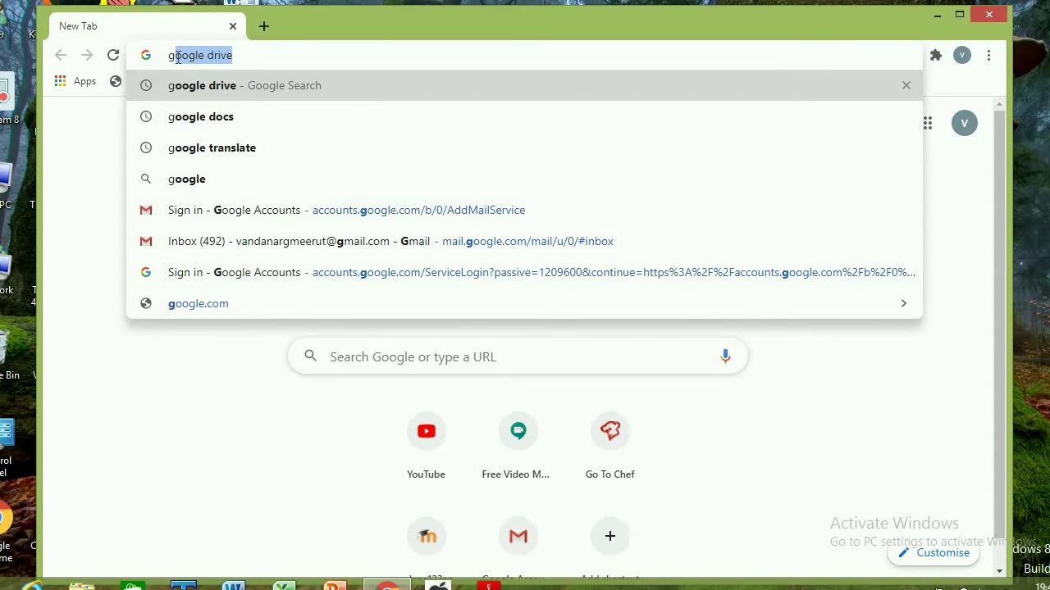
text(oogle )
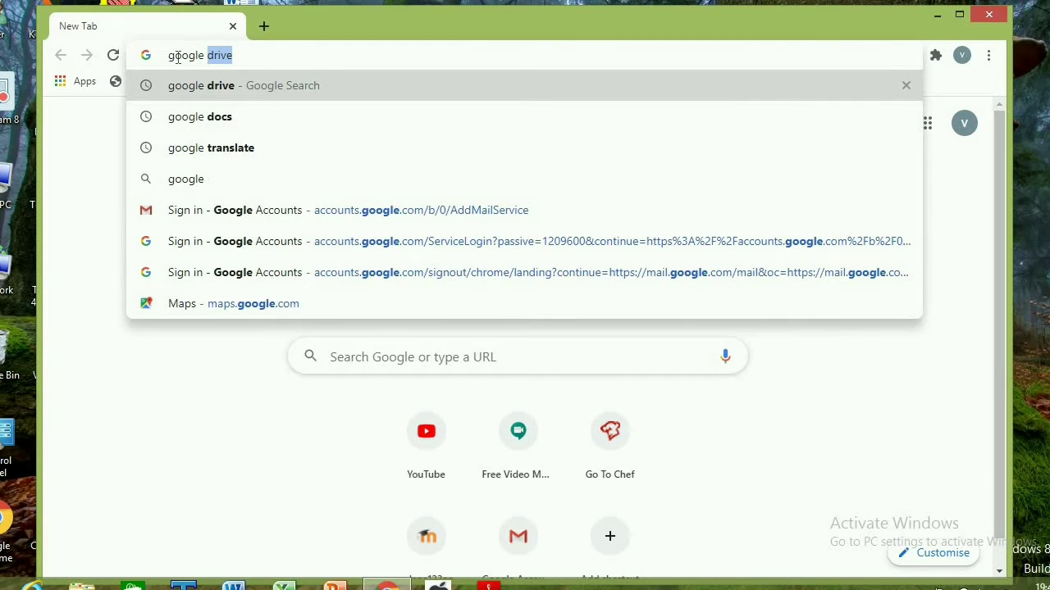
text(c)
key(BackSpace)
text(for)
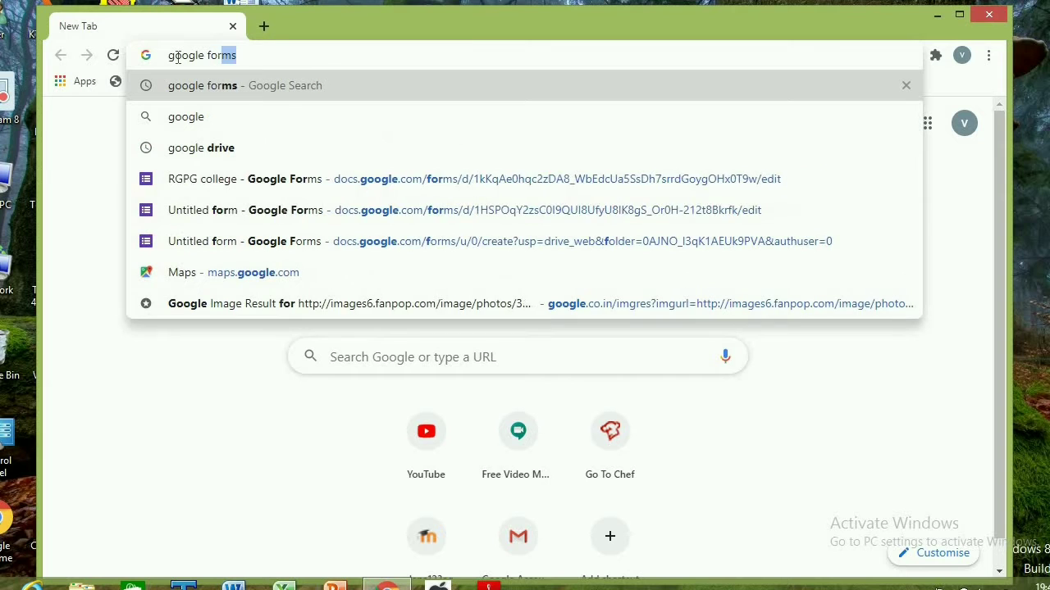
text(ms)
key(Return)
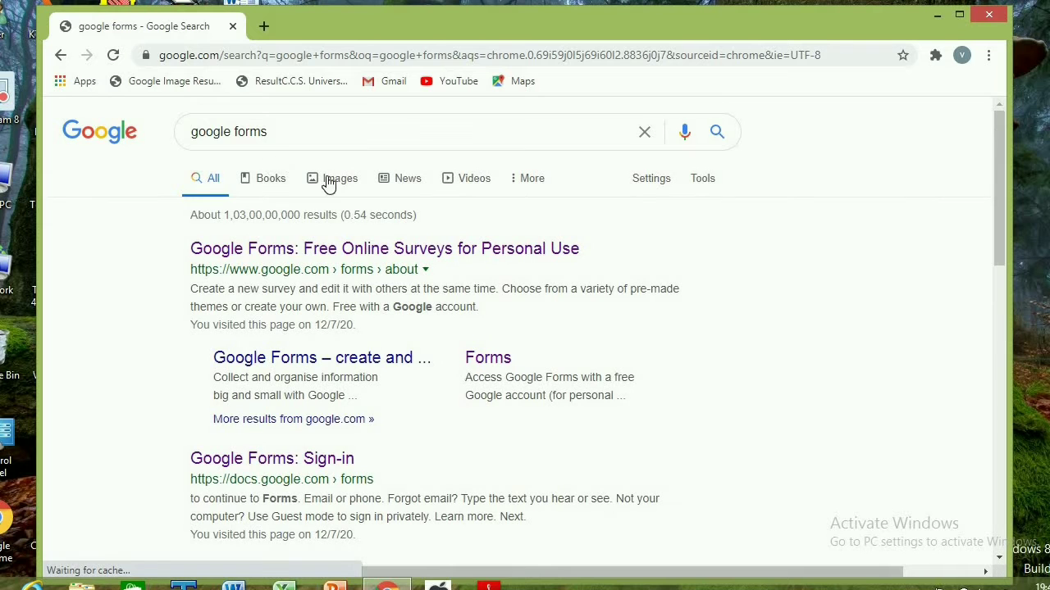
click(252, 469)
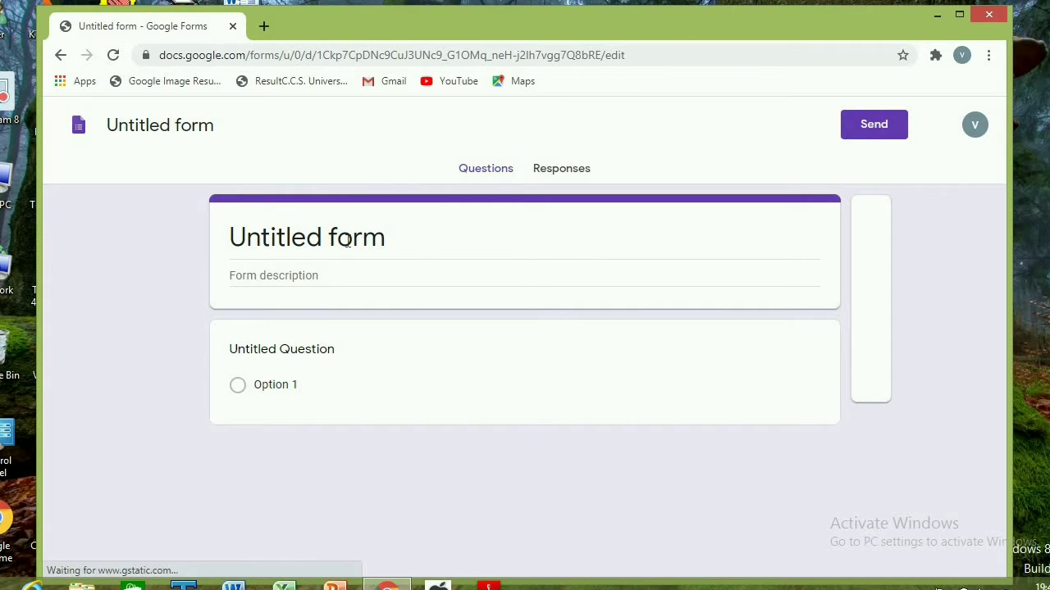
Clear the default title "Untitled form" in the form header
click(348, 240)
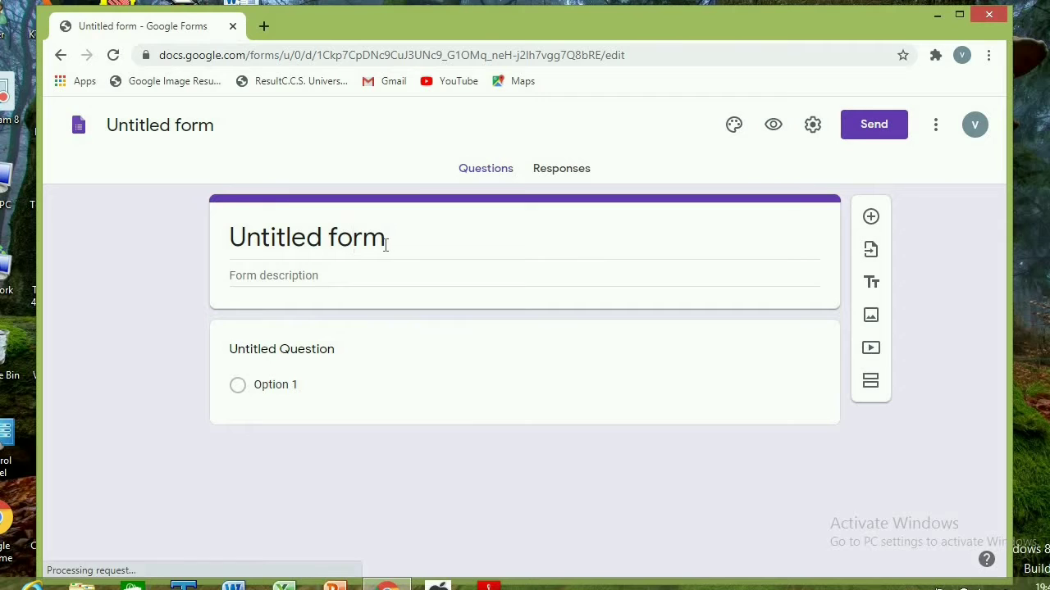
key(BackSpace)
key(BackSpace)
key(BackSpace)
key(BackSpace)
key(BackSpace)
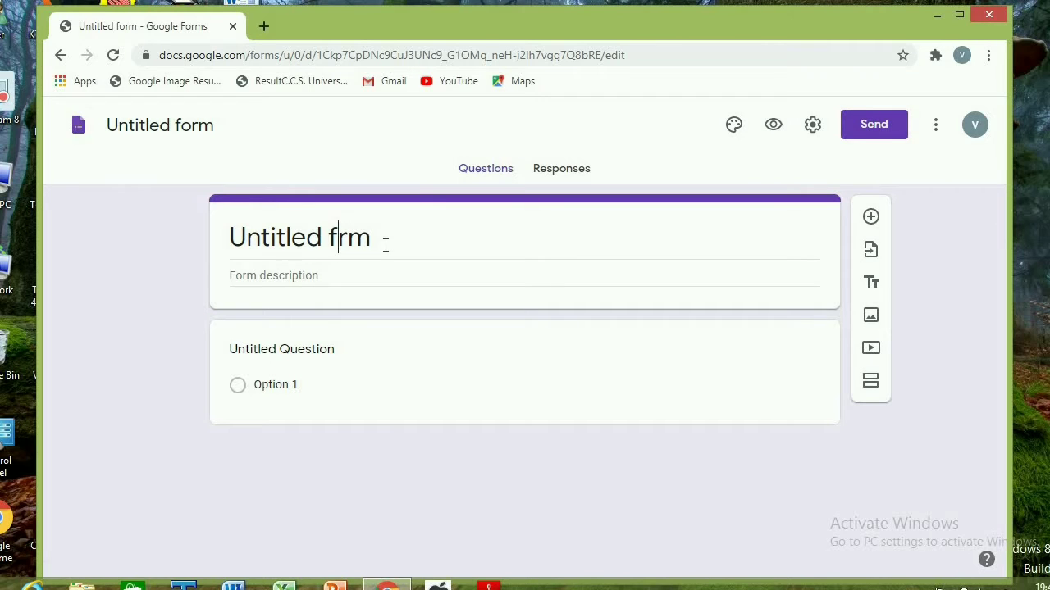
key(BackSpace)
key(BackSpace)
key(BackSpace)
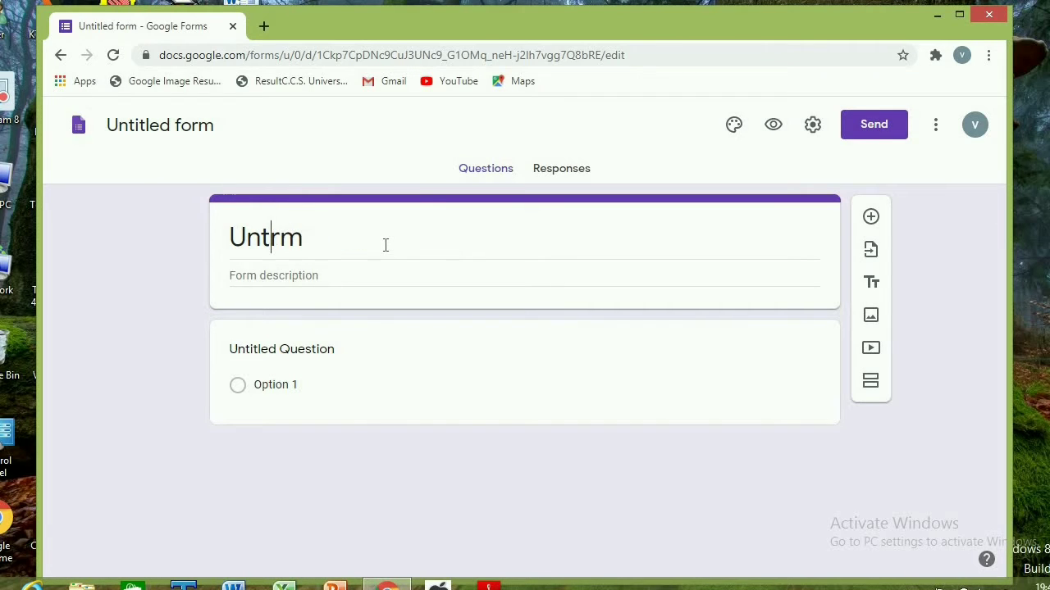
click(313, 236)
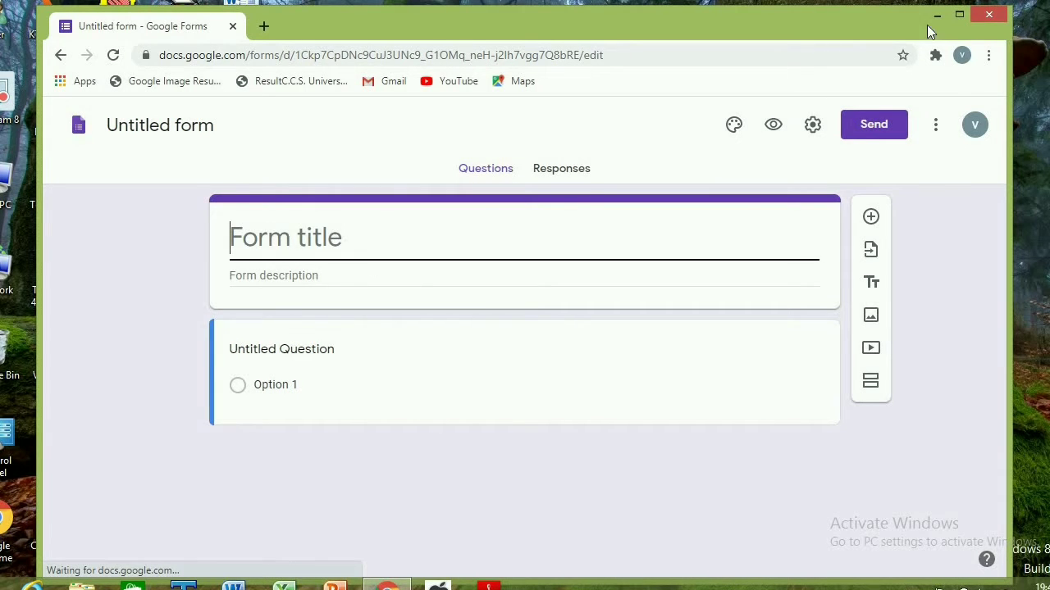
click(256, 238)
text(st)
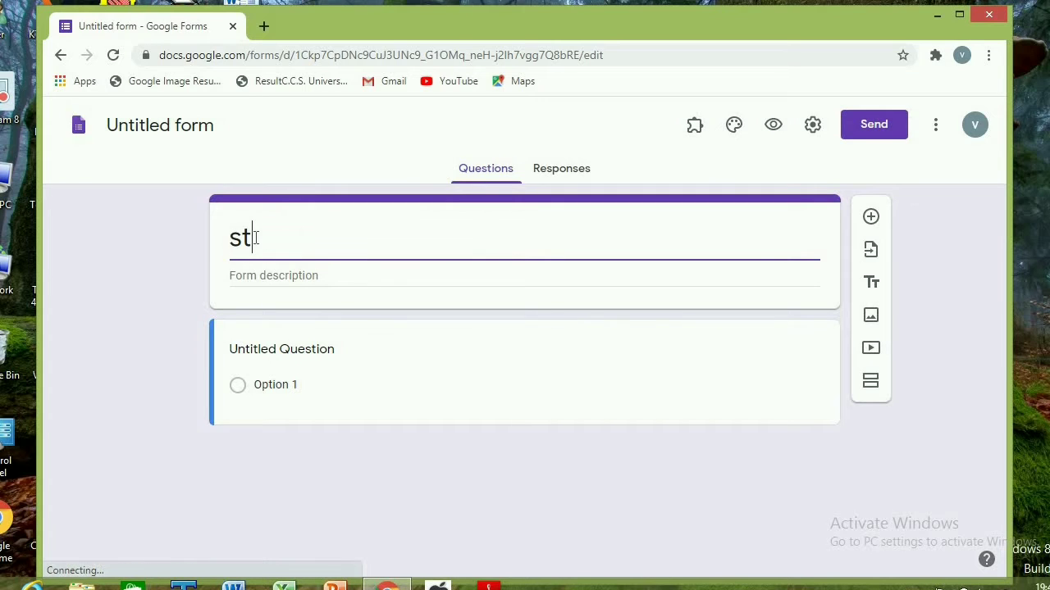
text(udent)
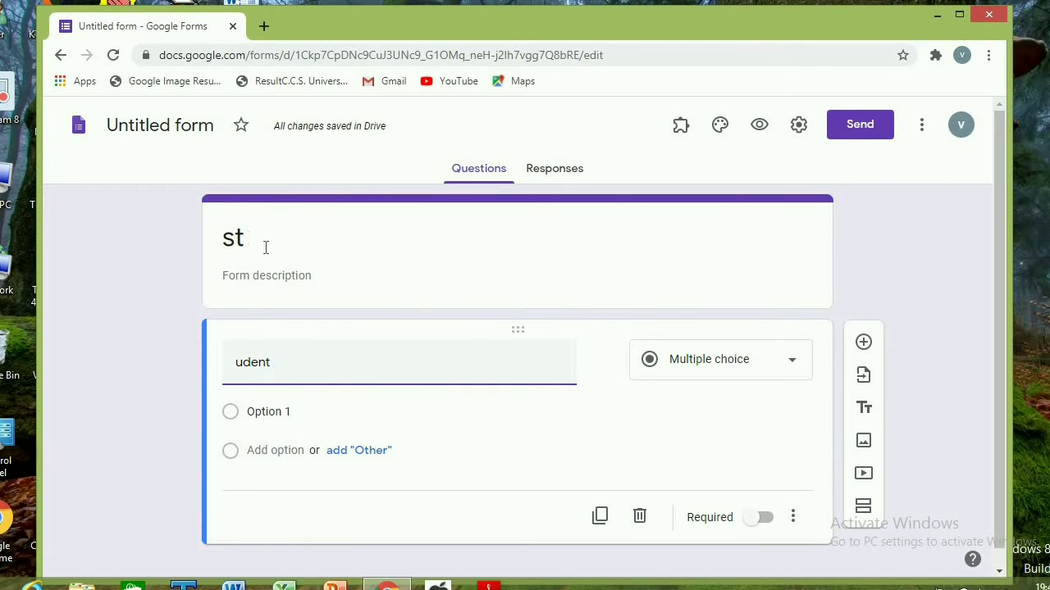
Replace the text in the form's title with "student form"
double_click(264, 243)
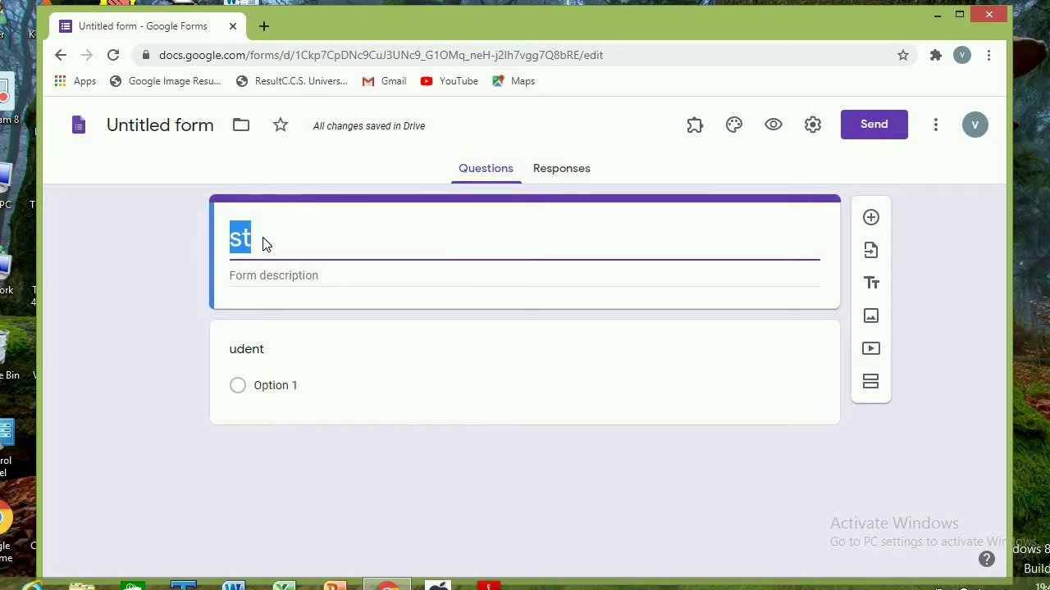
text(u)
key(BackSpace)
text(s)
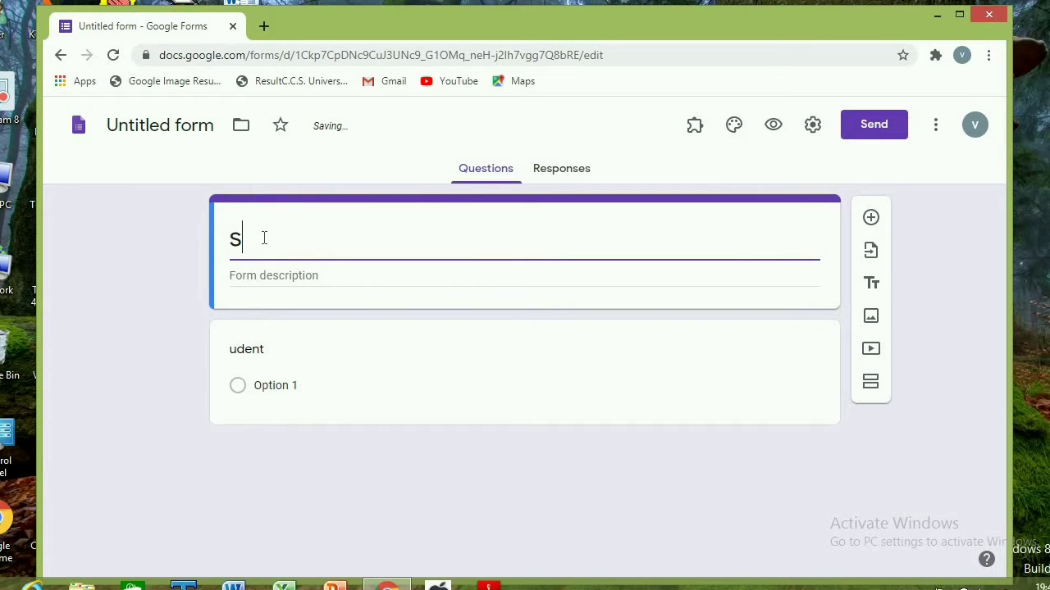
text(tuden)
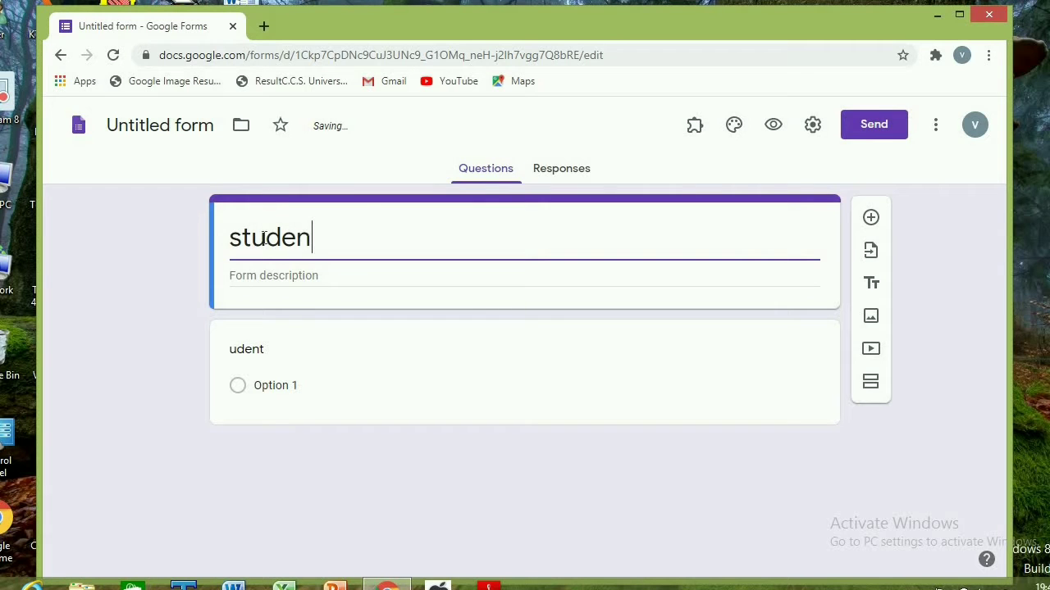
text(t form)
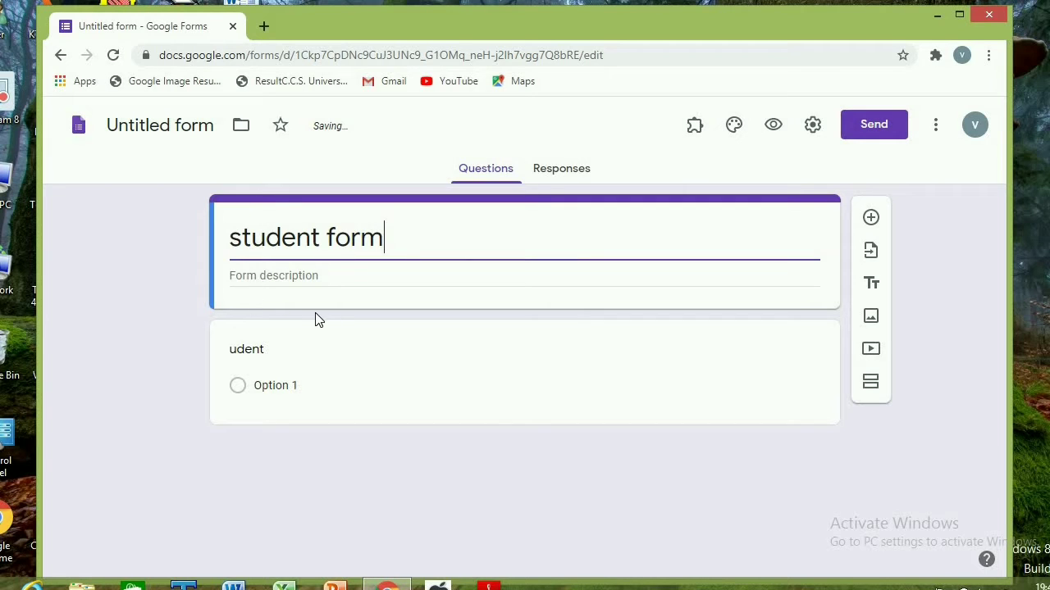
Enter "feedback" as the form description
click(292, 284)
text(feed)
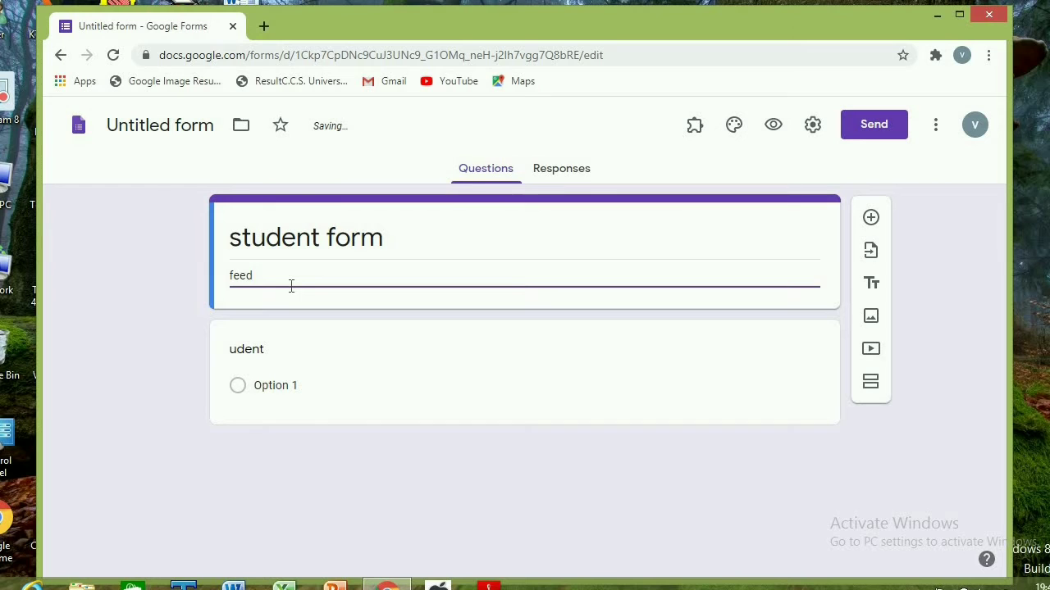
text(back)
Replace the first question's text with "name" and have it as a short-answer question
click(258, 356)
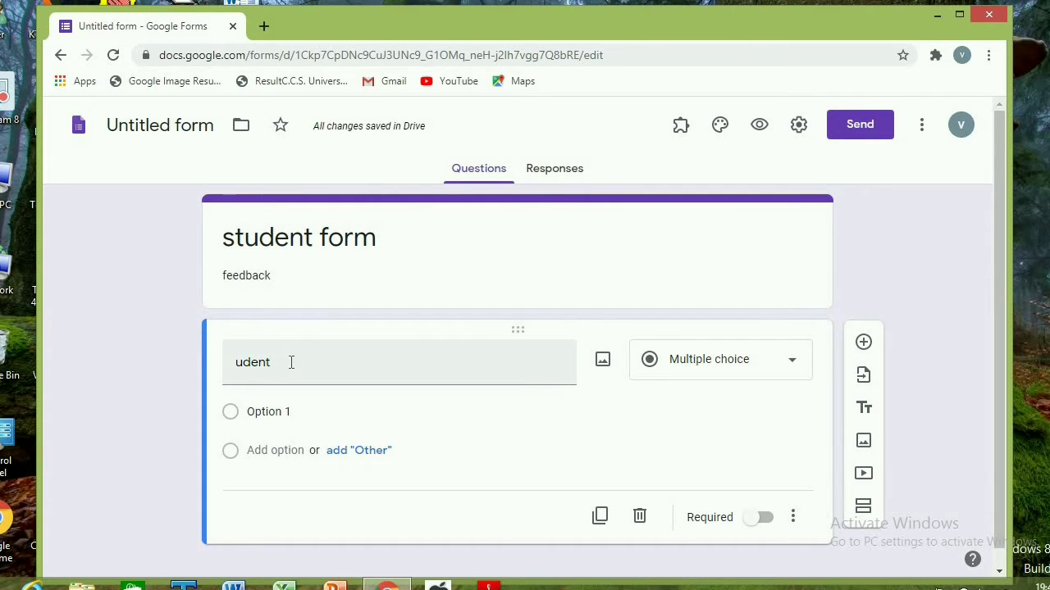
double_click(291, 361)
key(BackSpace)
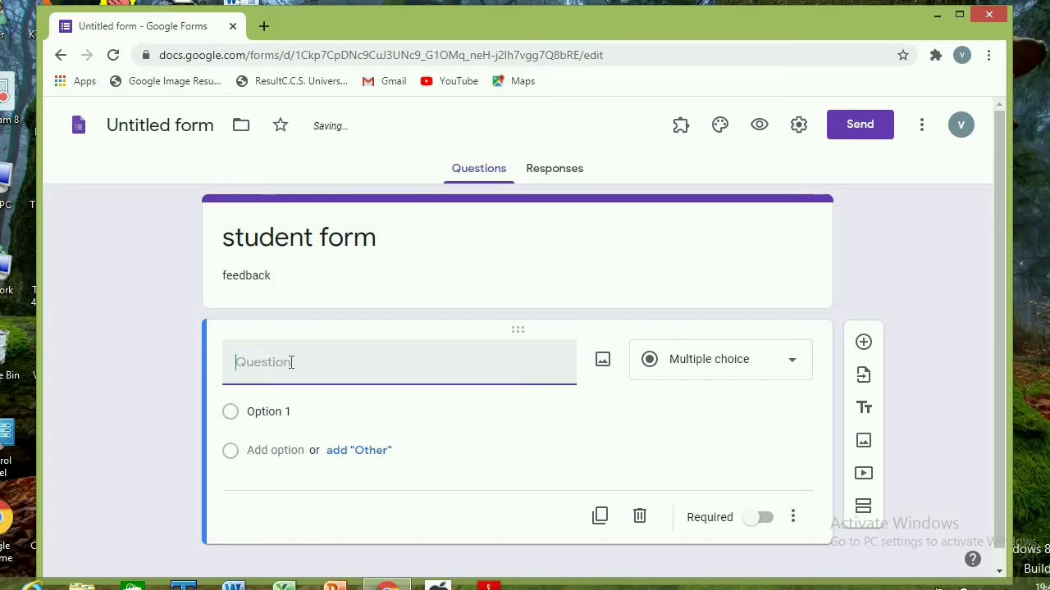
text(name)
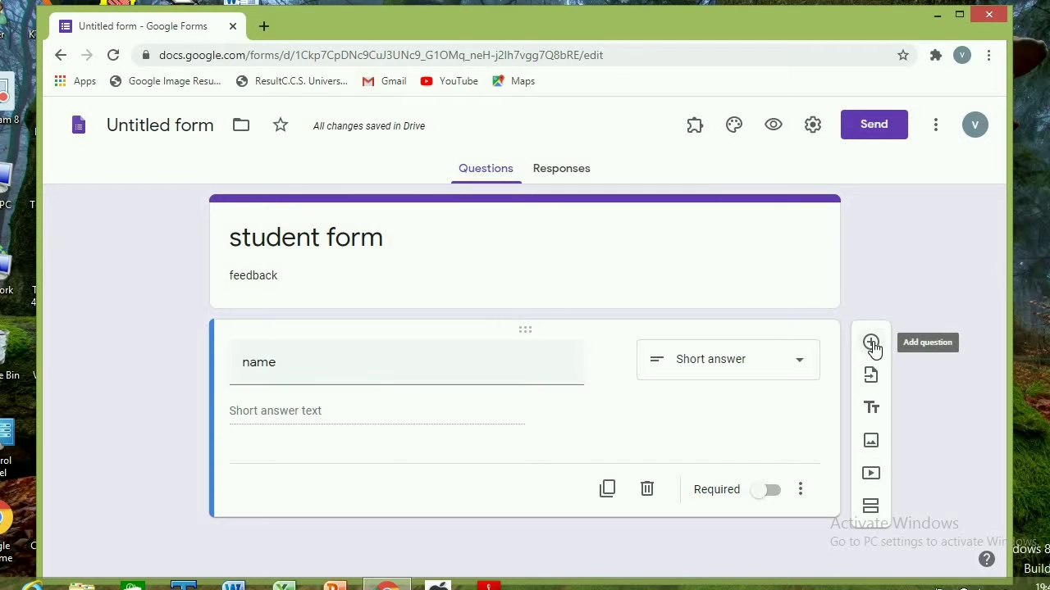
Add a second question titled "class" and set its type to Short answer
click(872, 344)
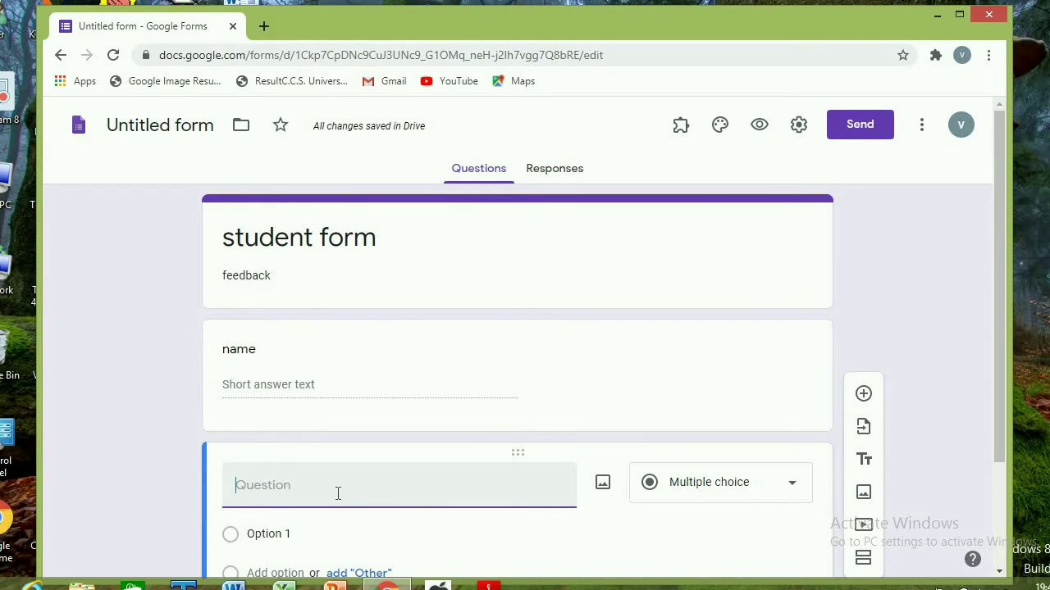
text(class)
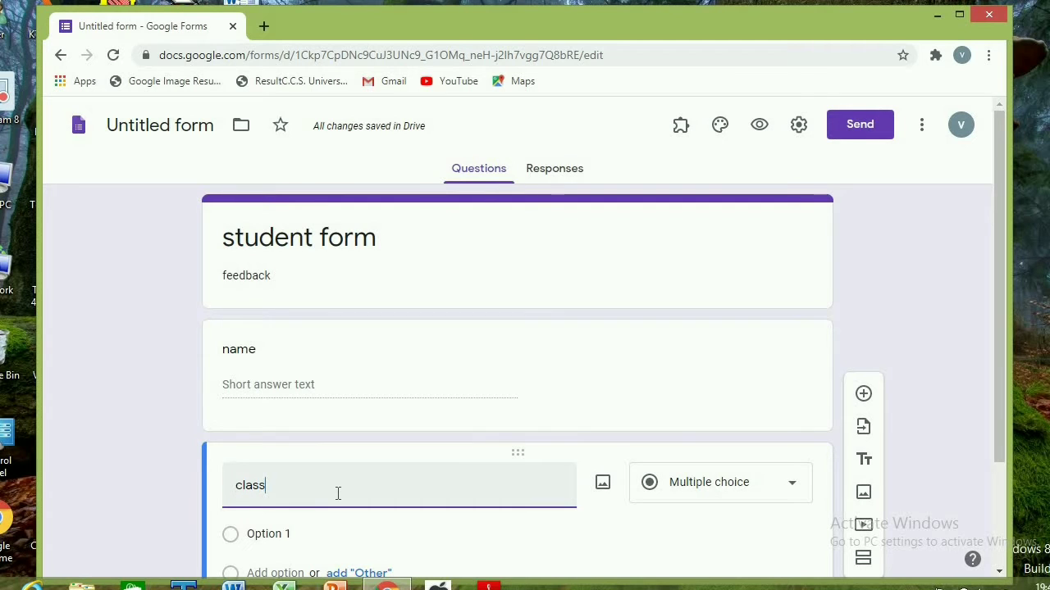
click(796, 492)
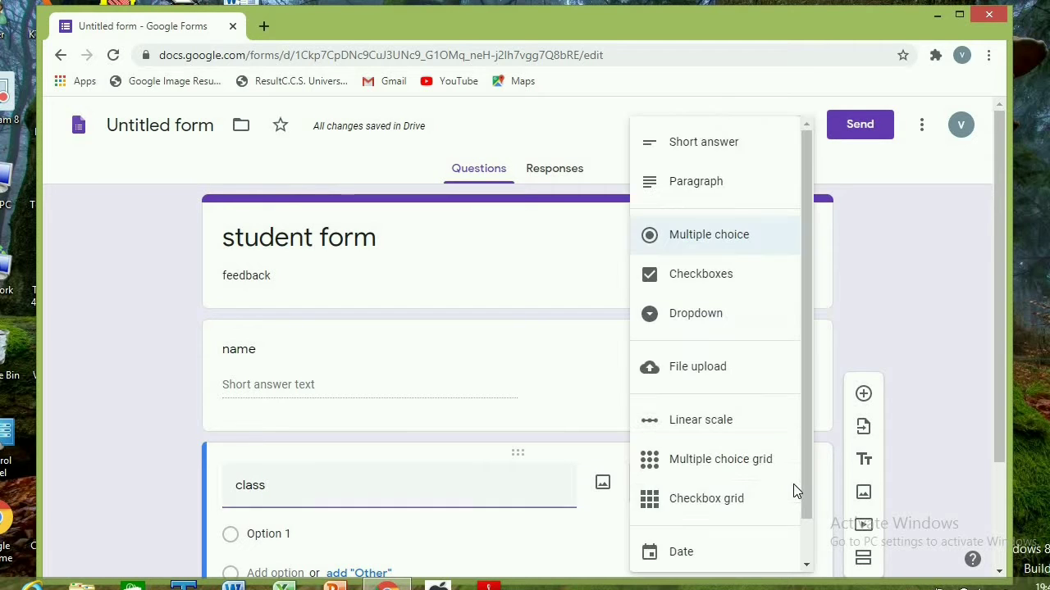
click(704, 147)
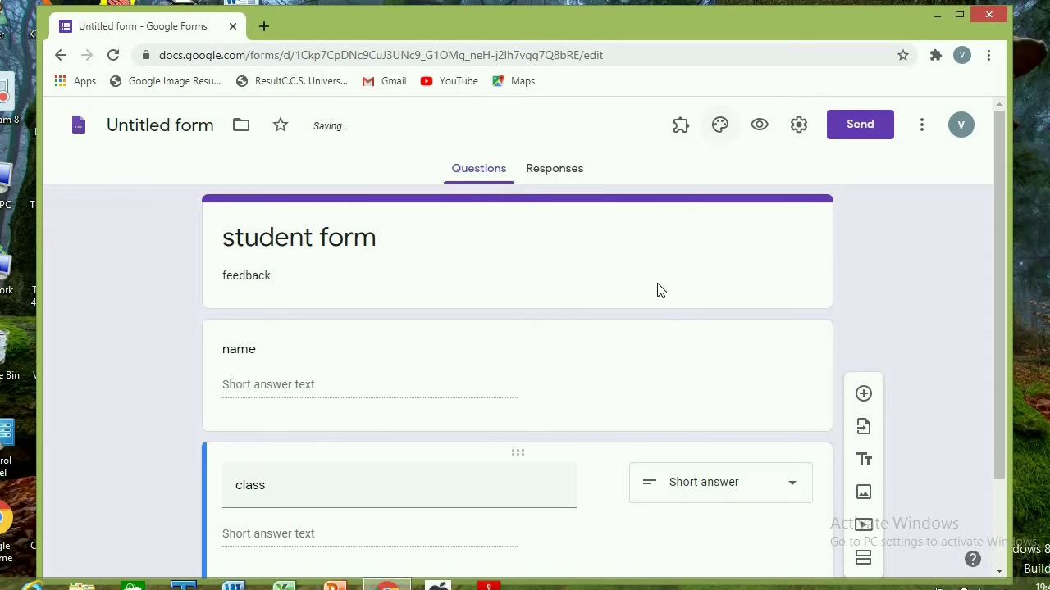
Add a third question titled "category" with the Dropdown answer type
click(865, 395)
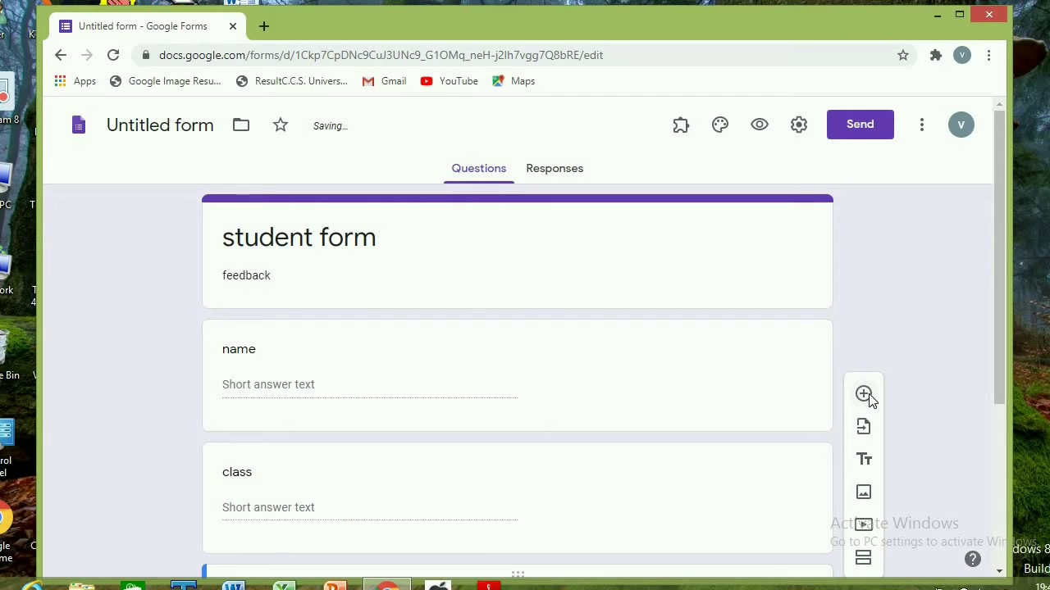
scroll(495, 548, down, 3)
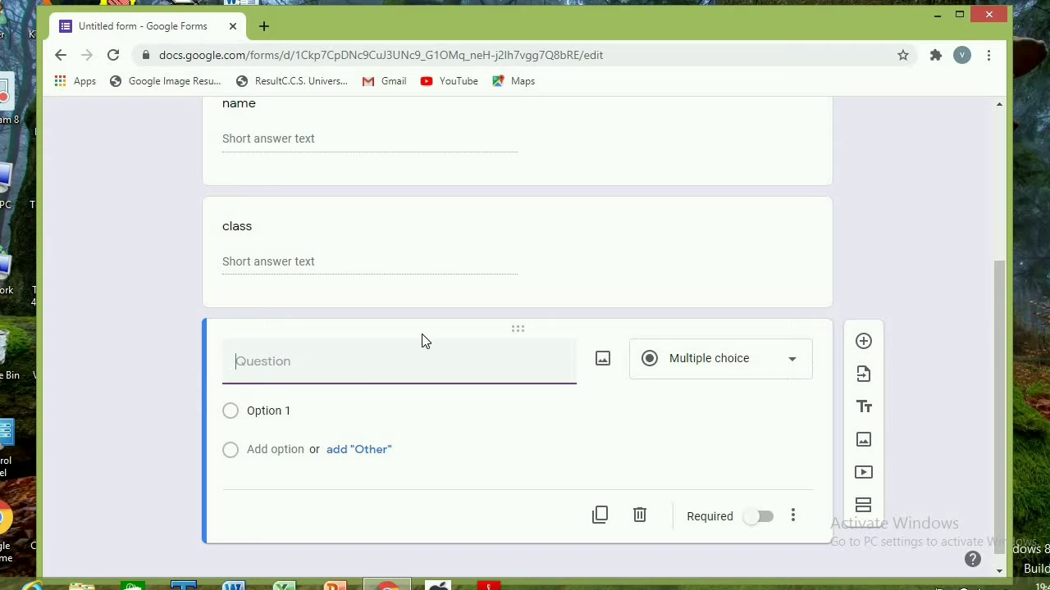
text(category)
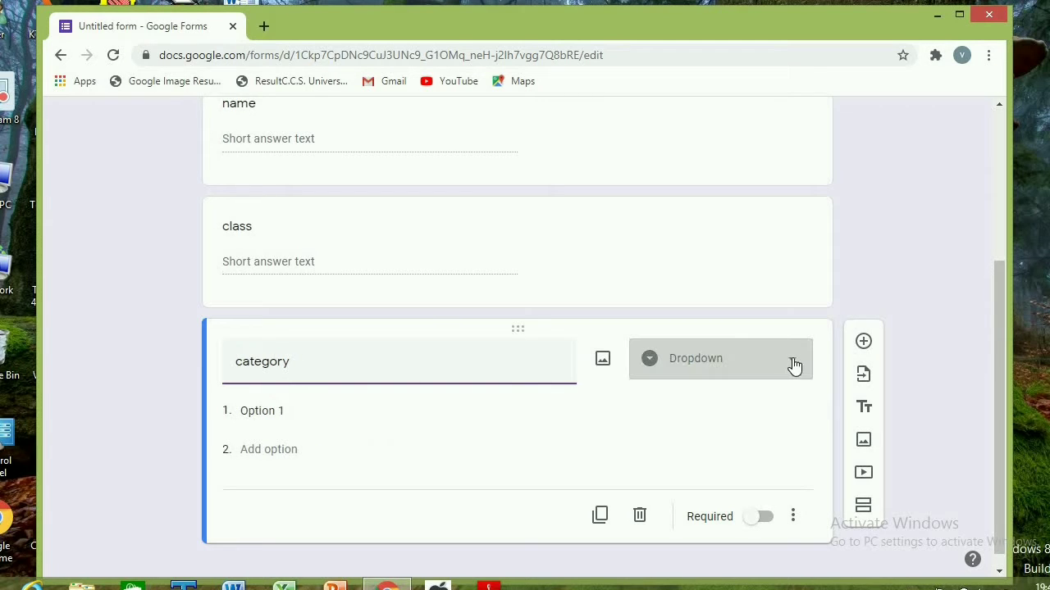
click(656, 371)
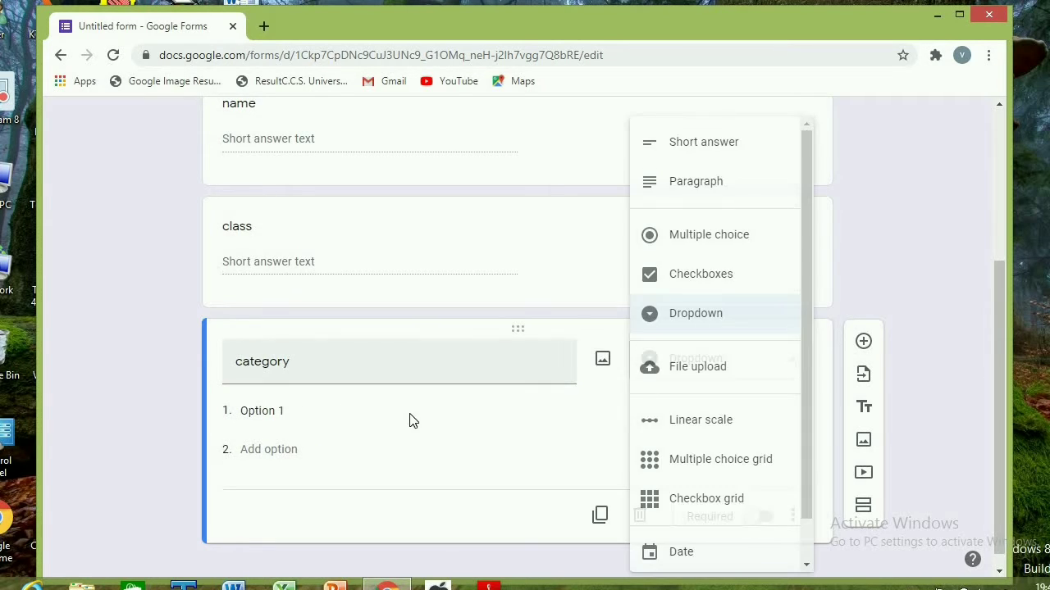
Fill in the category question's options as General, sc, st and OBC
click(257, 410)
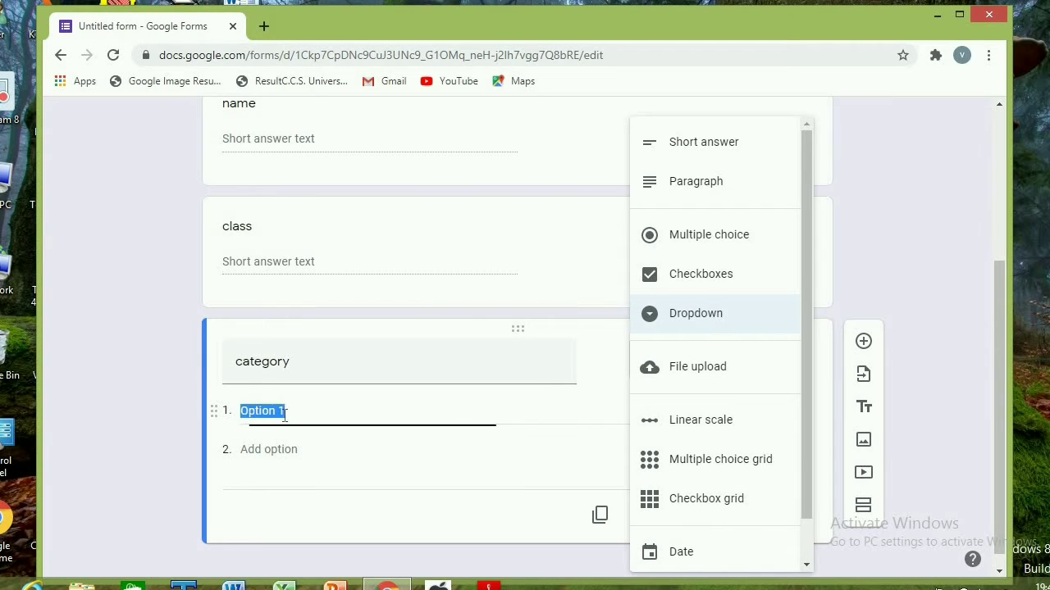
text(GE)
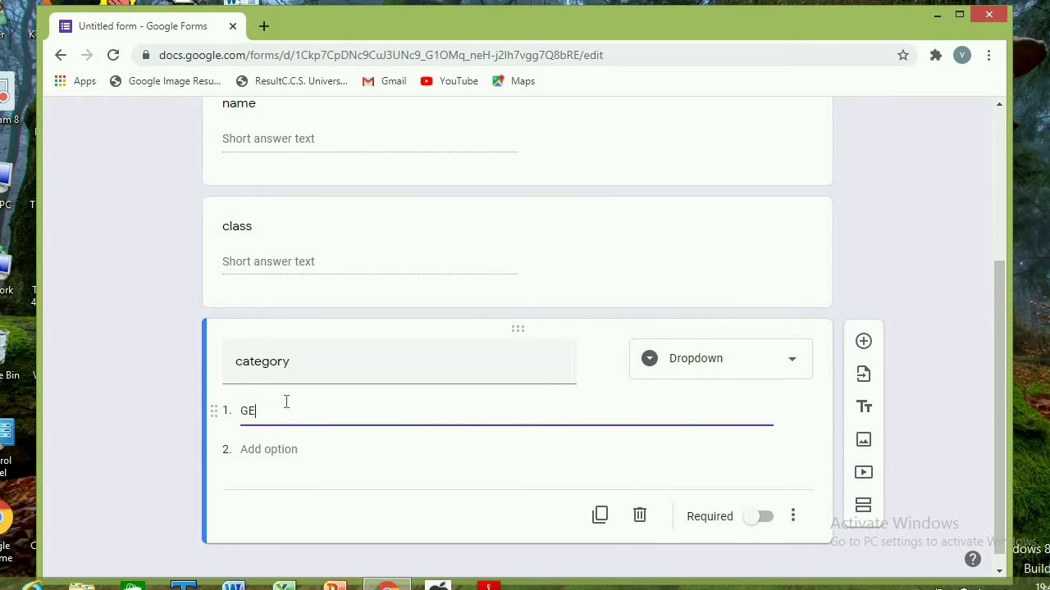
text(neral)
key(Return)
text(sc)
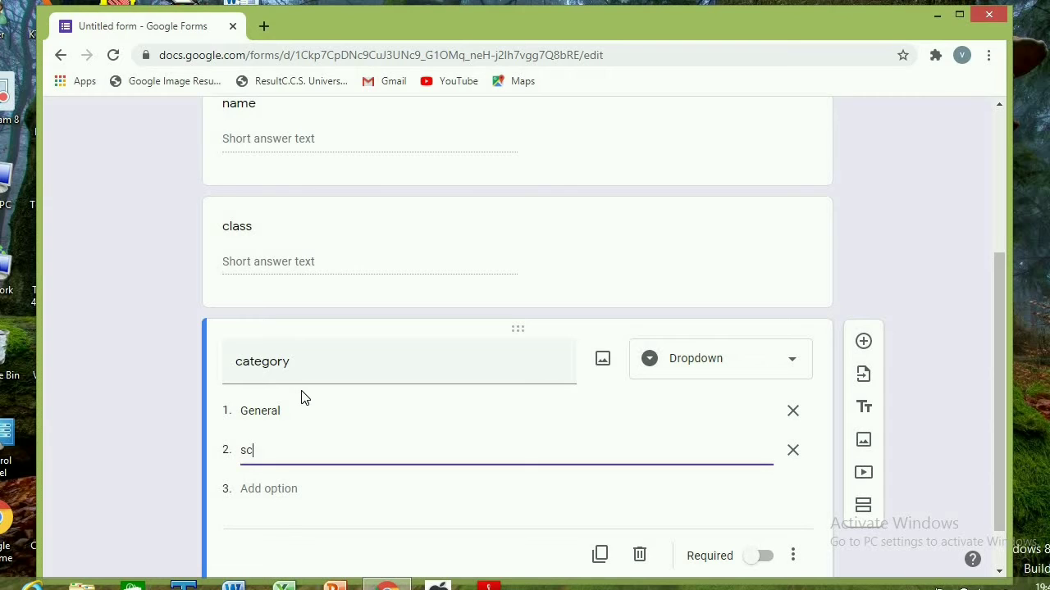
key(Return)
text(st)
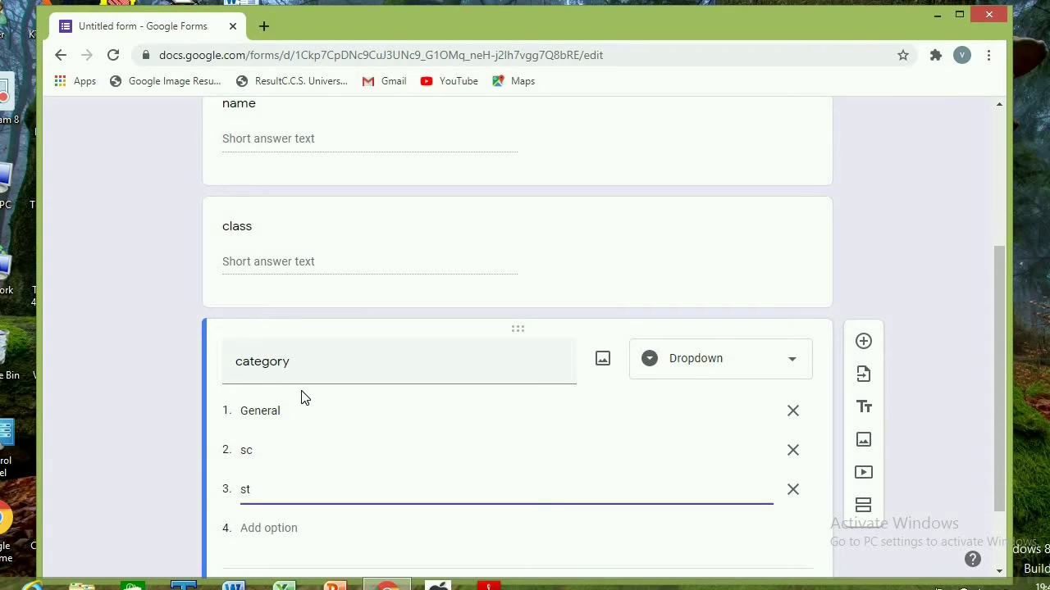
key(Return)
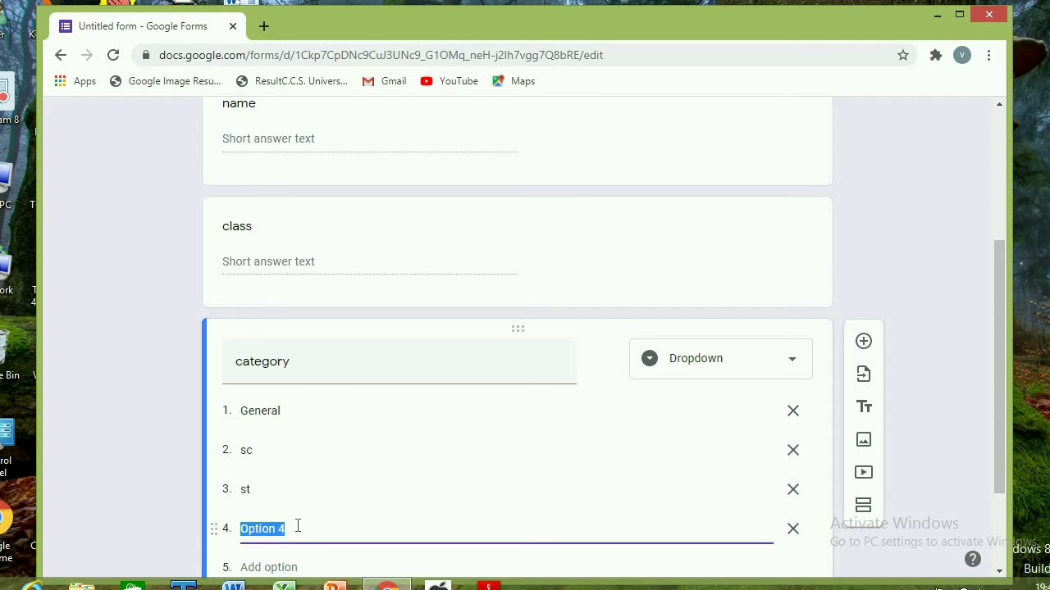
text(OBC)
scroll(375, 511, down, 2)
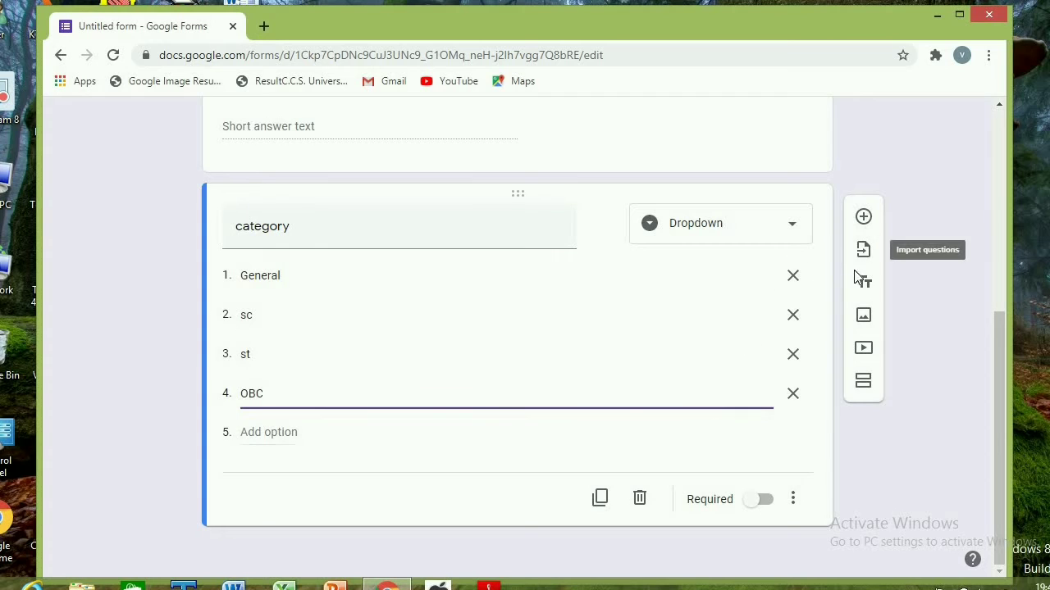
Add a fourth question titled "subject( any three)" and set its answer type to Checkboxes
click(862, 216)
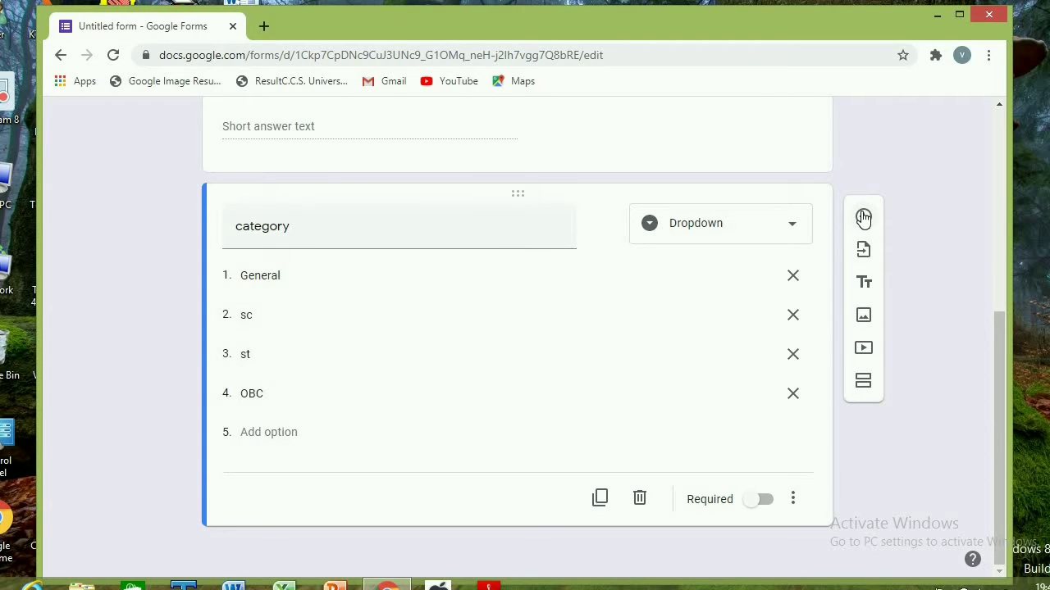
click(863, 217)
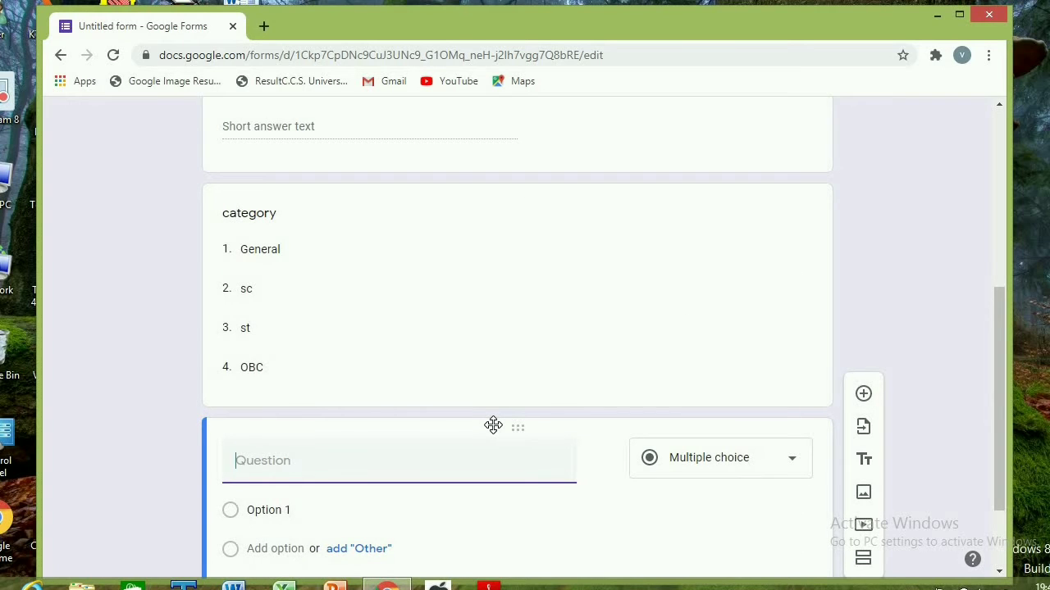
text(subject( any three)
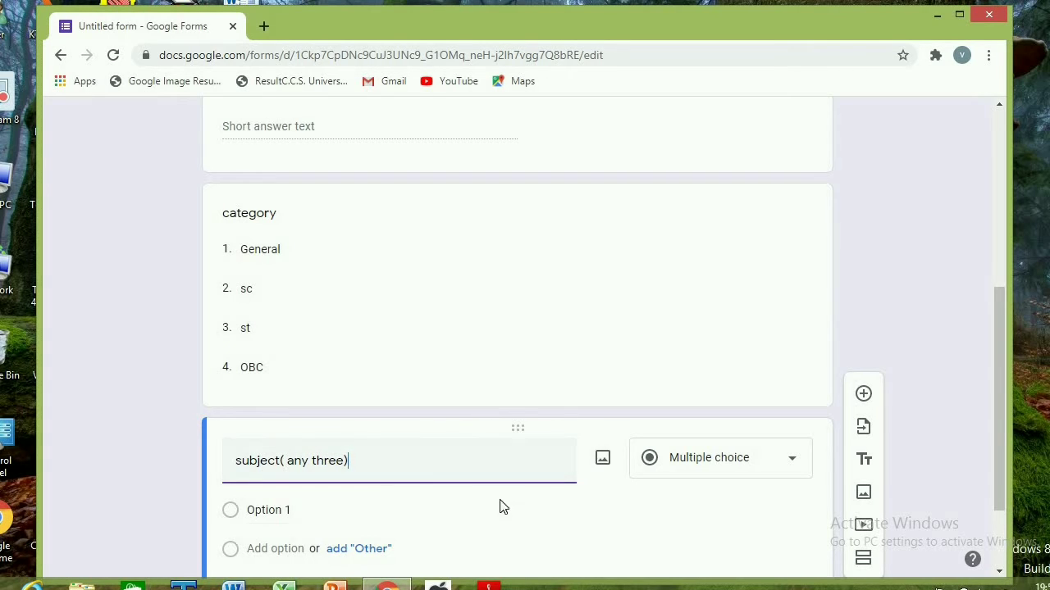
click(793, 465)
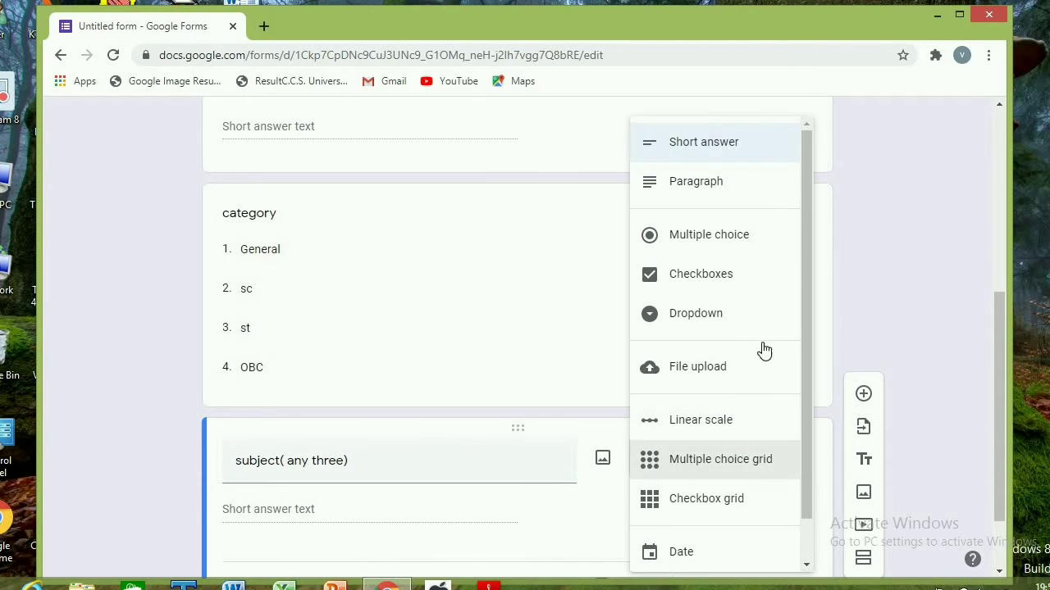
click(717, 280)
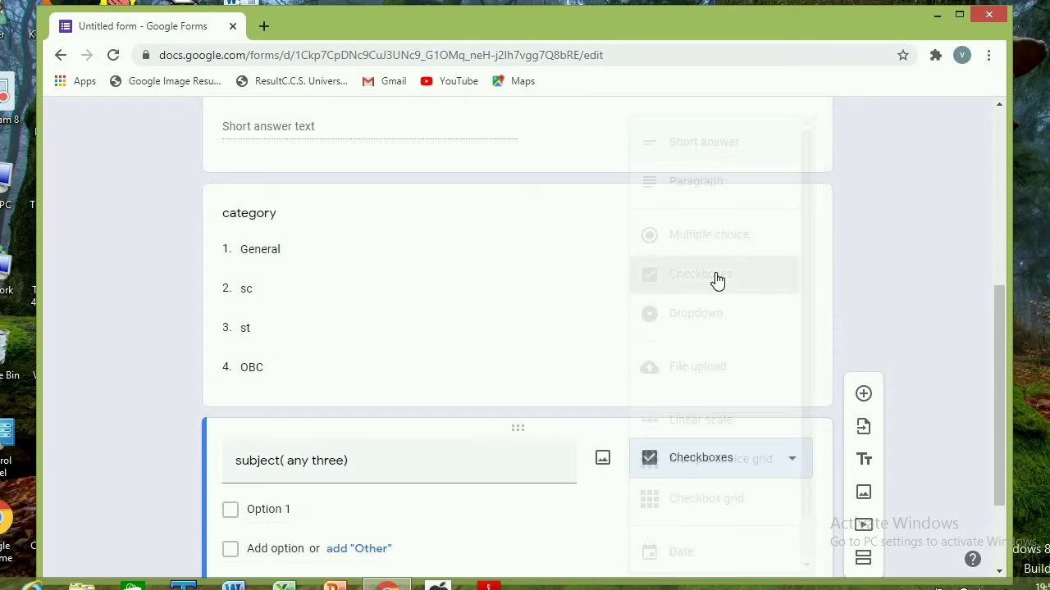
Fill in the subject question's checkbox options as computer, hindi, english, pol.sc and economics
click(270, 510)
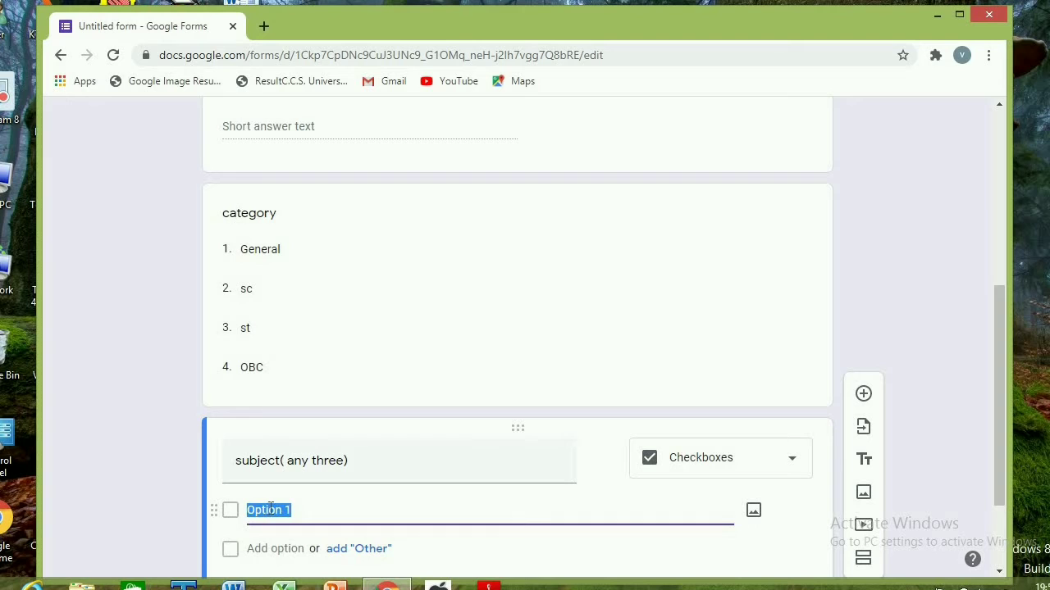
text(computer)
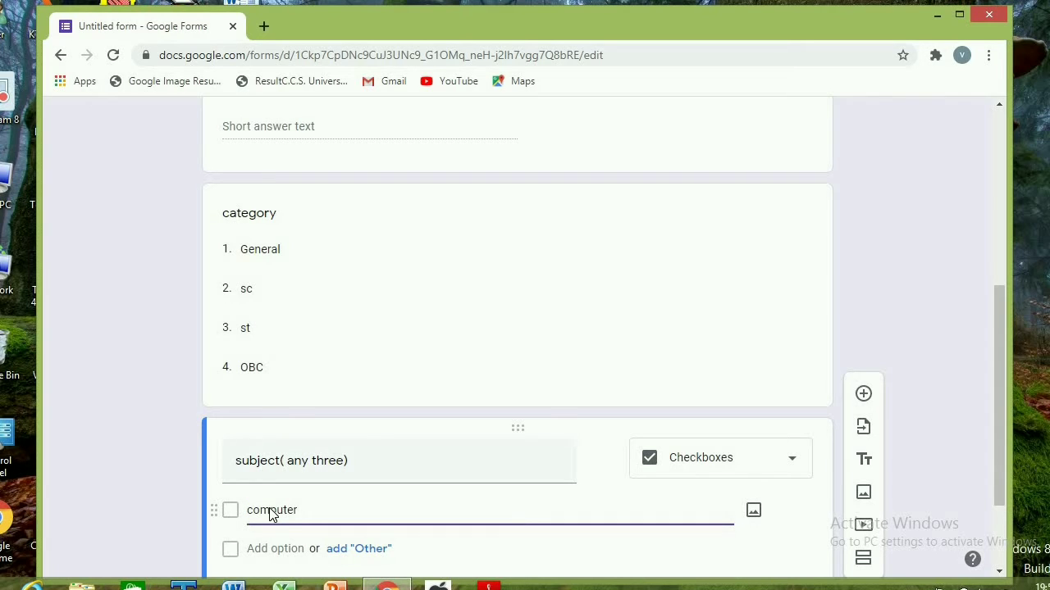
key(Return)
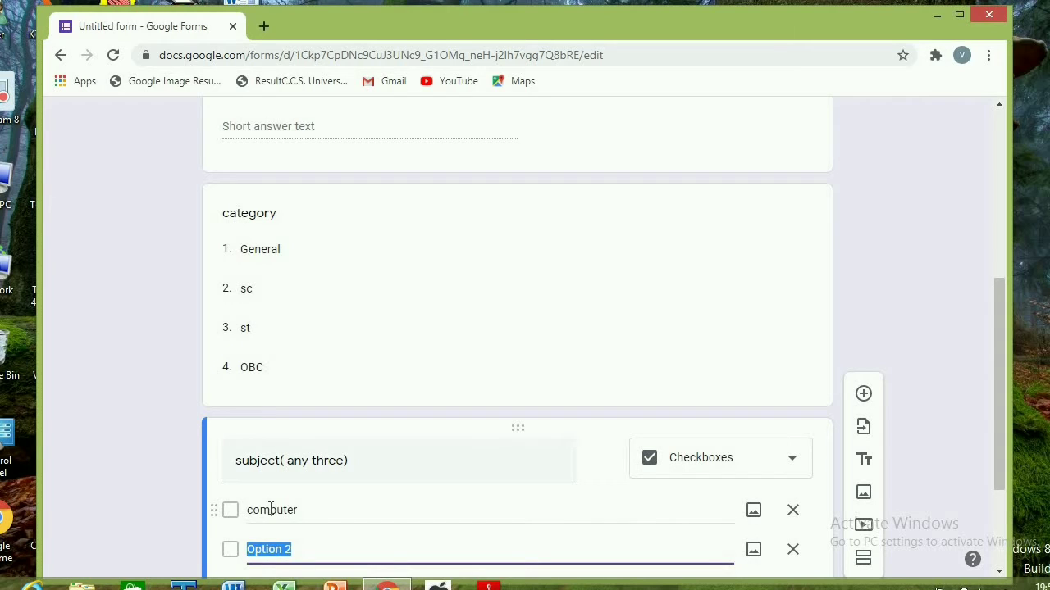
text(hindi)
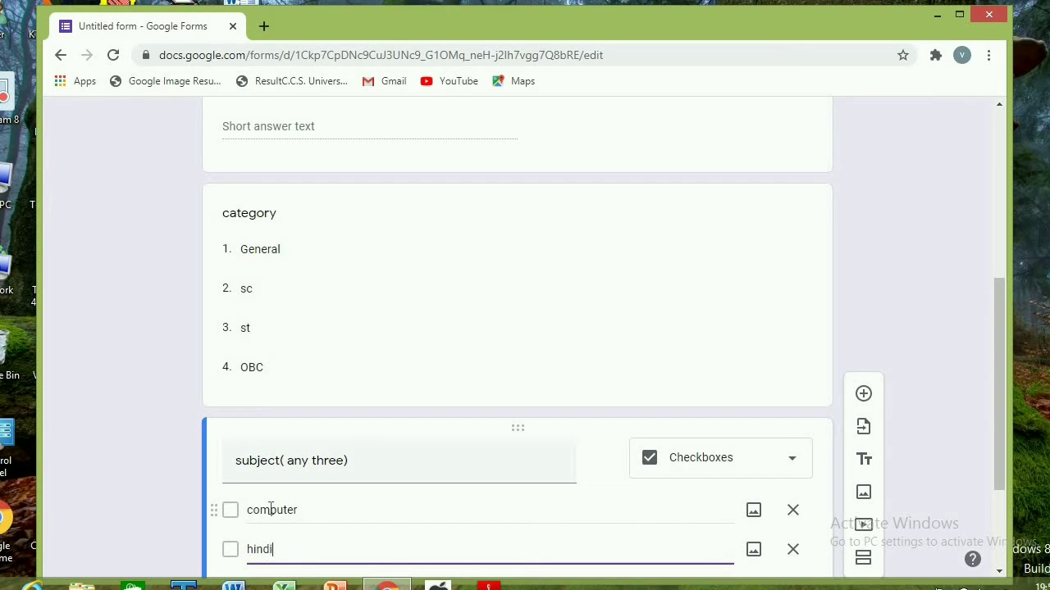
key(Return)
text(en)
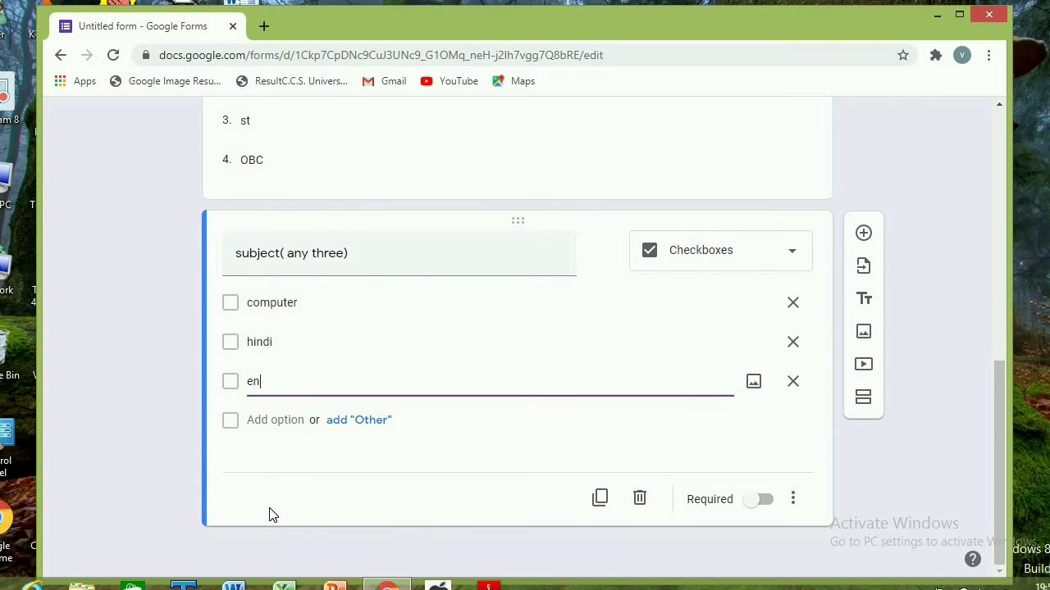
text(glish)
key(Return)
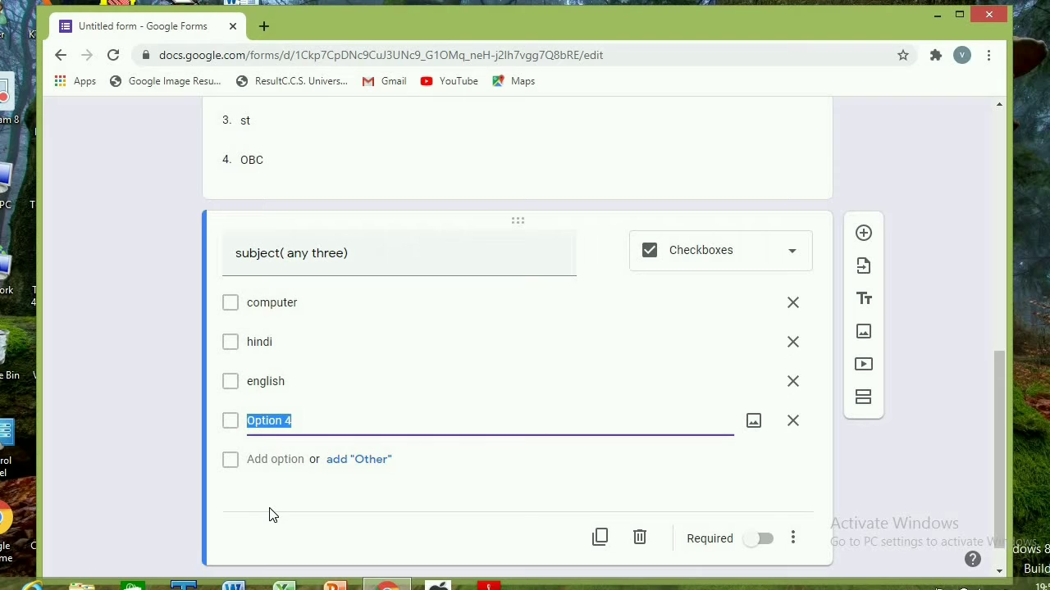
text(pol.sc)
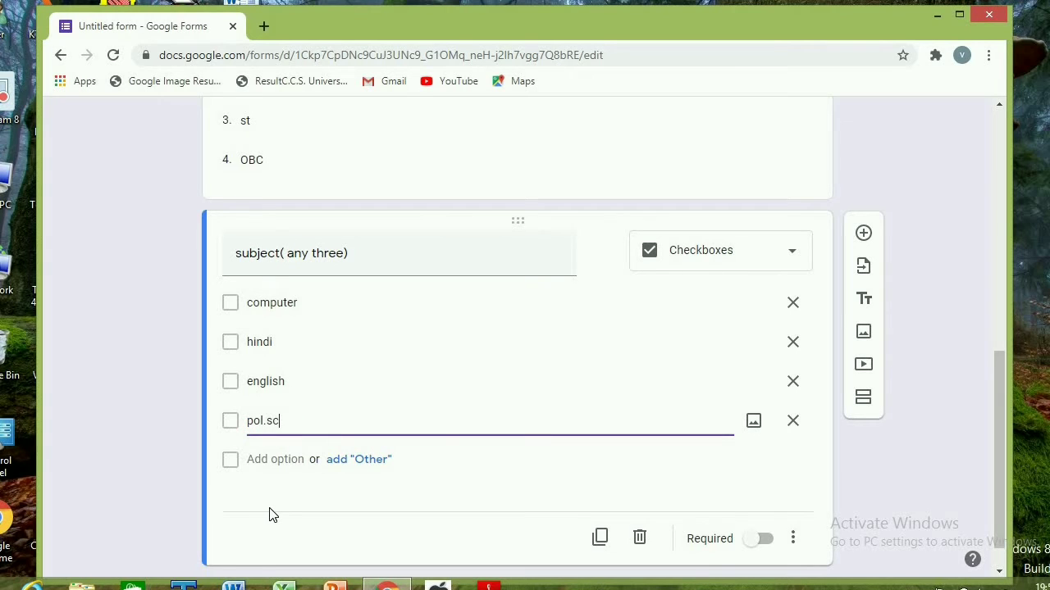
key(Return)
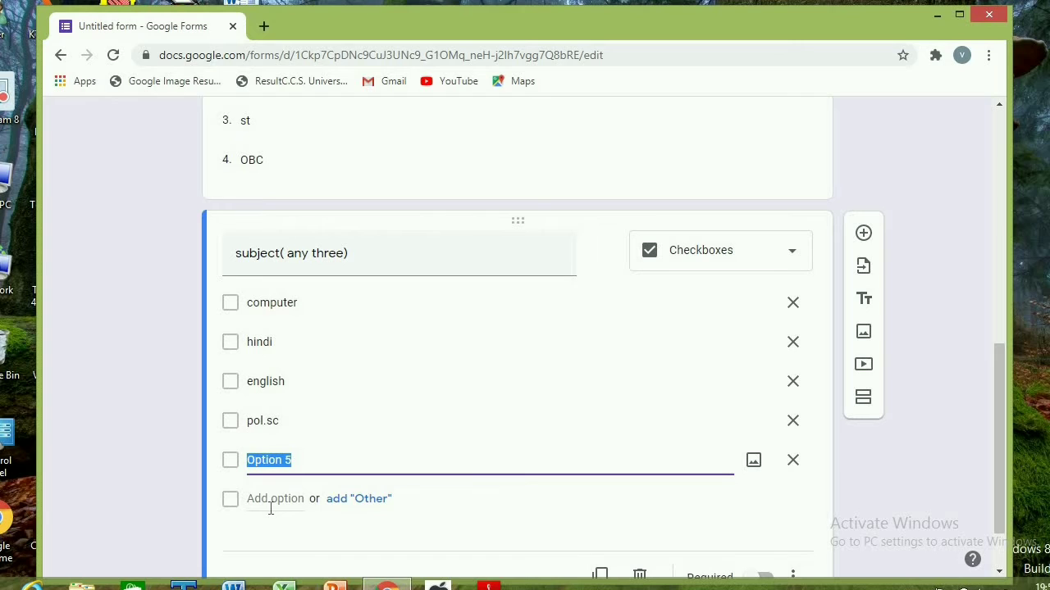
text(eco)
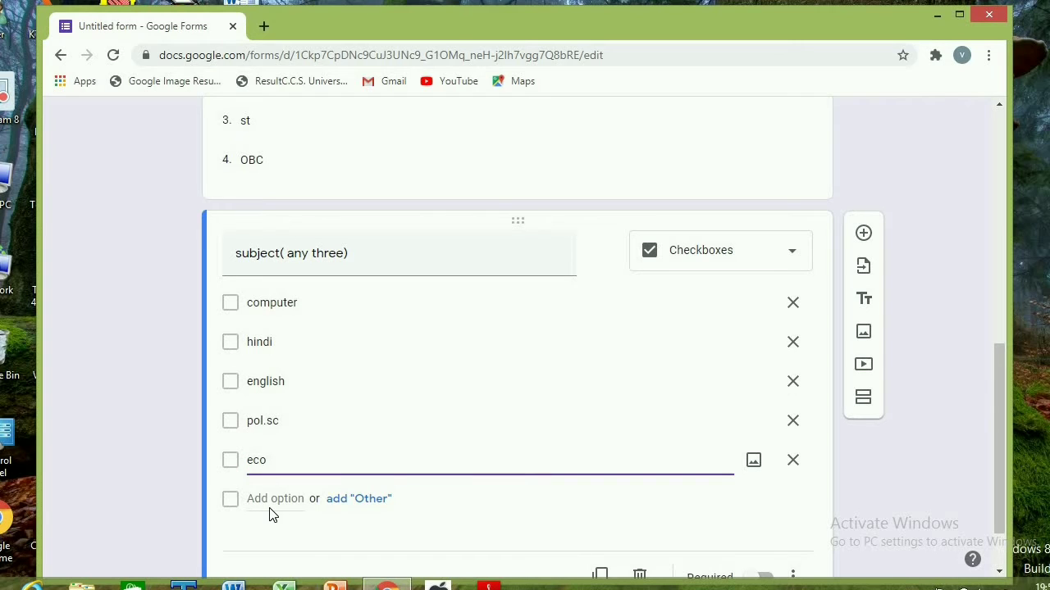
text(nomics)
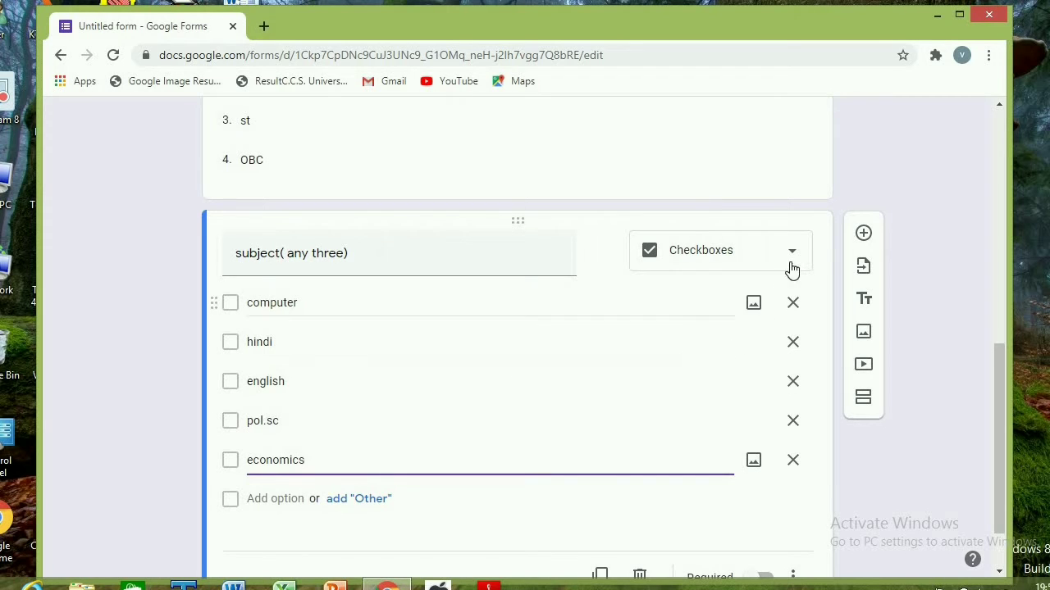
Add a blank fifth question below the subject question, leaving its answer type as Multiple choice
click(863, 236)
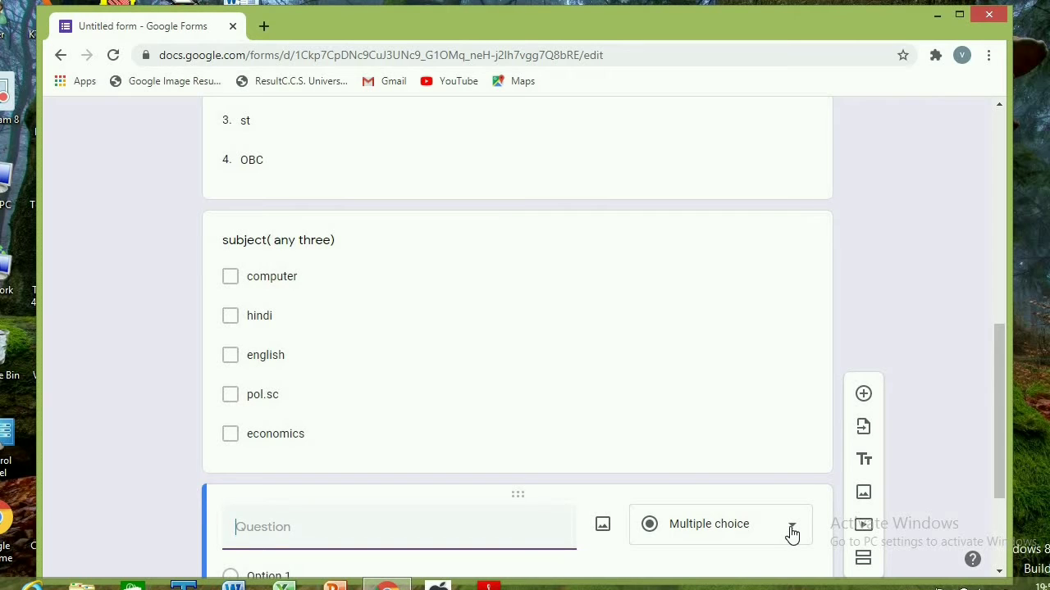
click(792, 529)
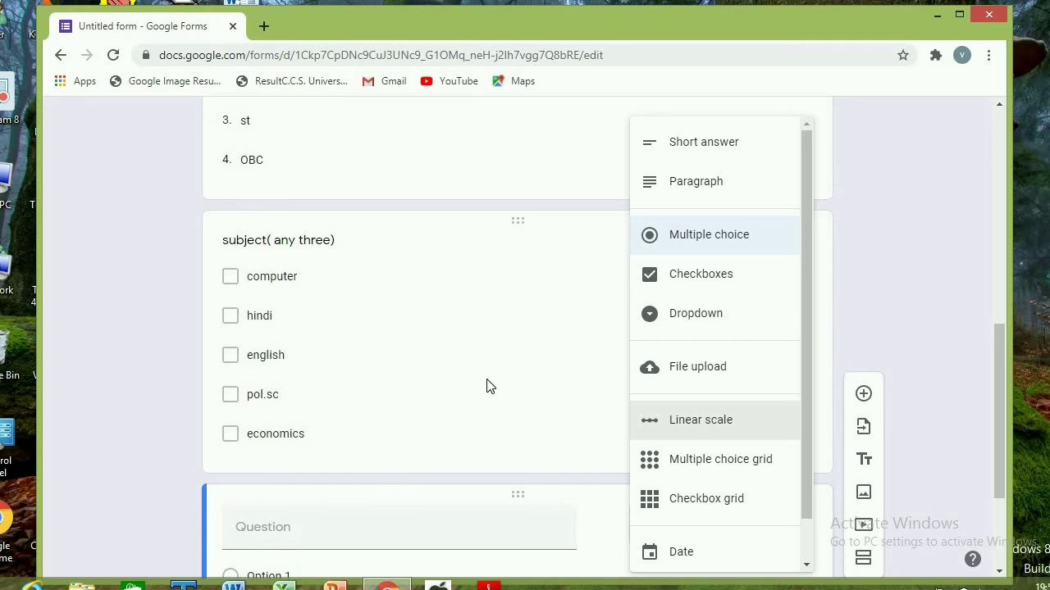
click(934, 234)
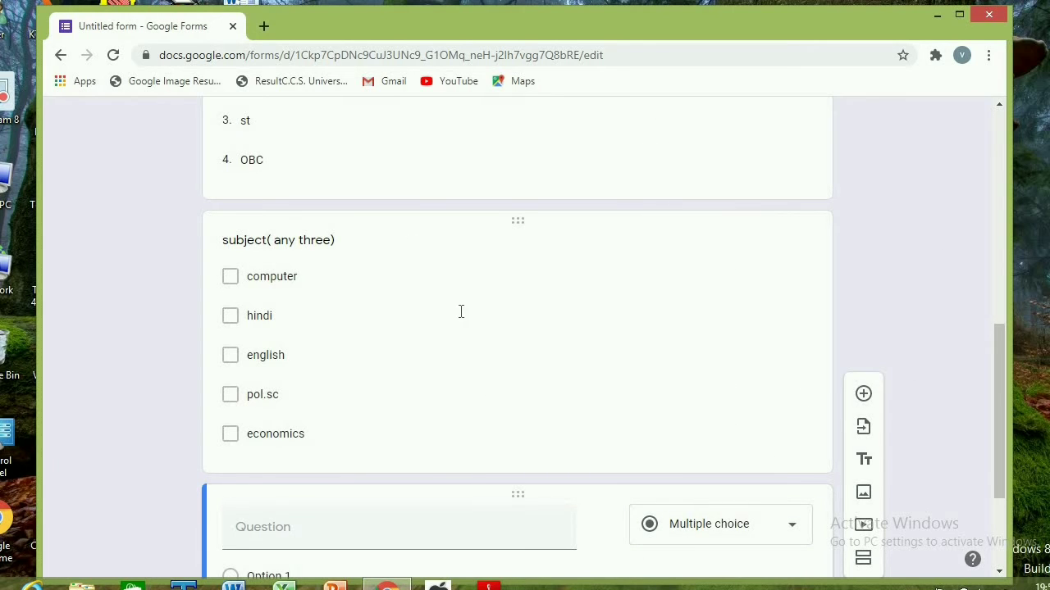
Make the category question required, keeping only its options General, sc, st and OBC
scroll(589, 335, up, 1)
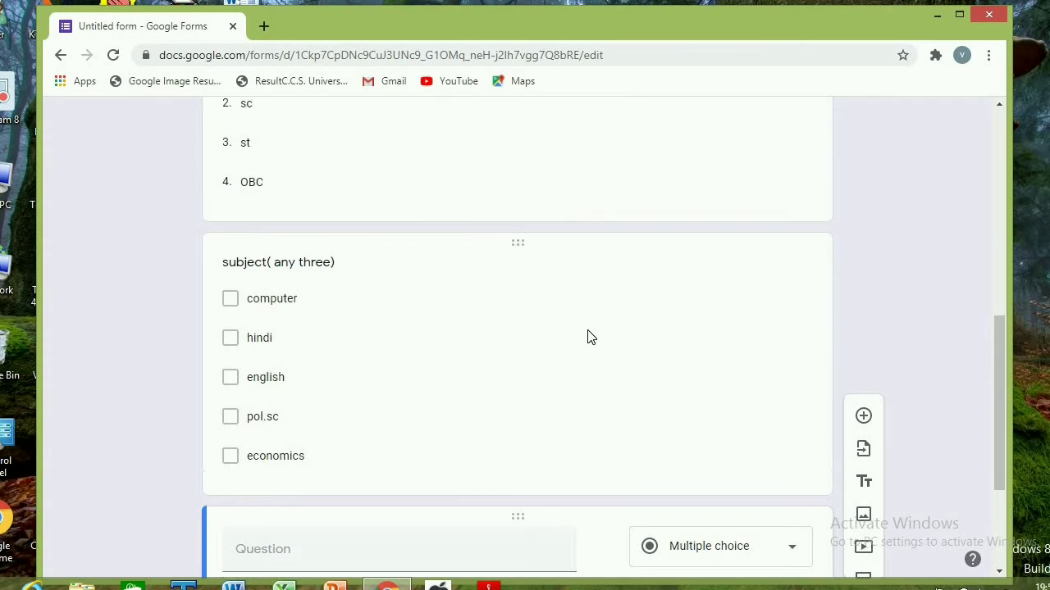
scroll(588, 335, up, 3)
scroll(588, 335, up, 1)
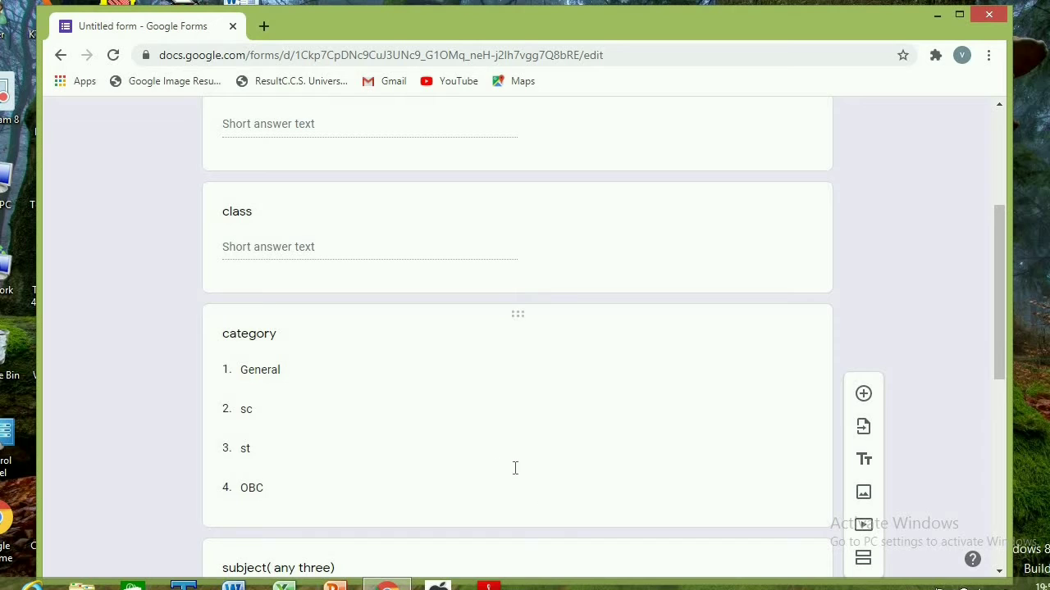
click(482, 462)
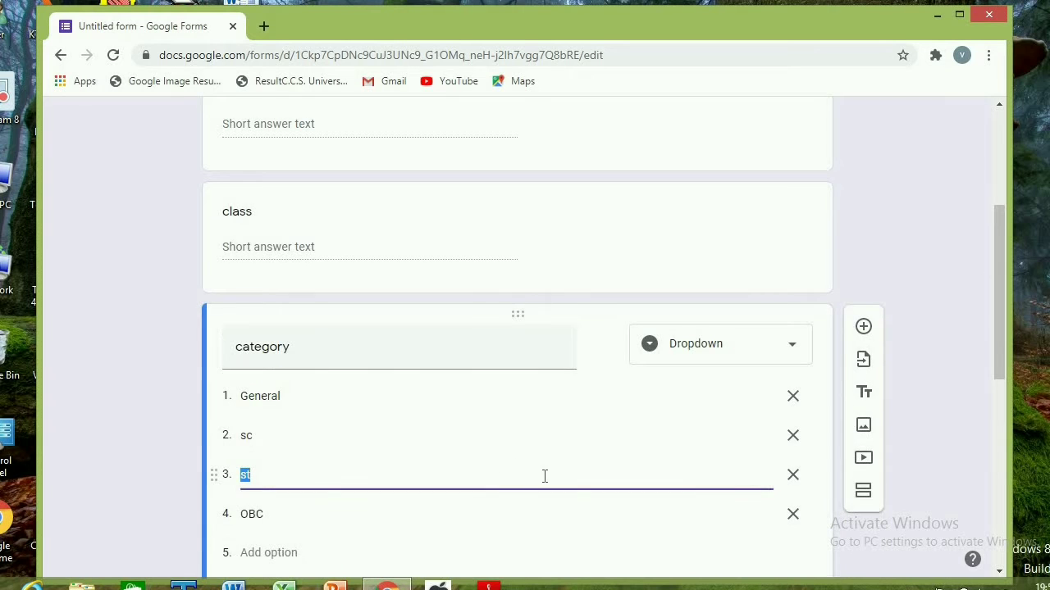
scroll(544, 476, down, 3)
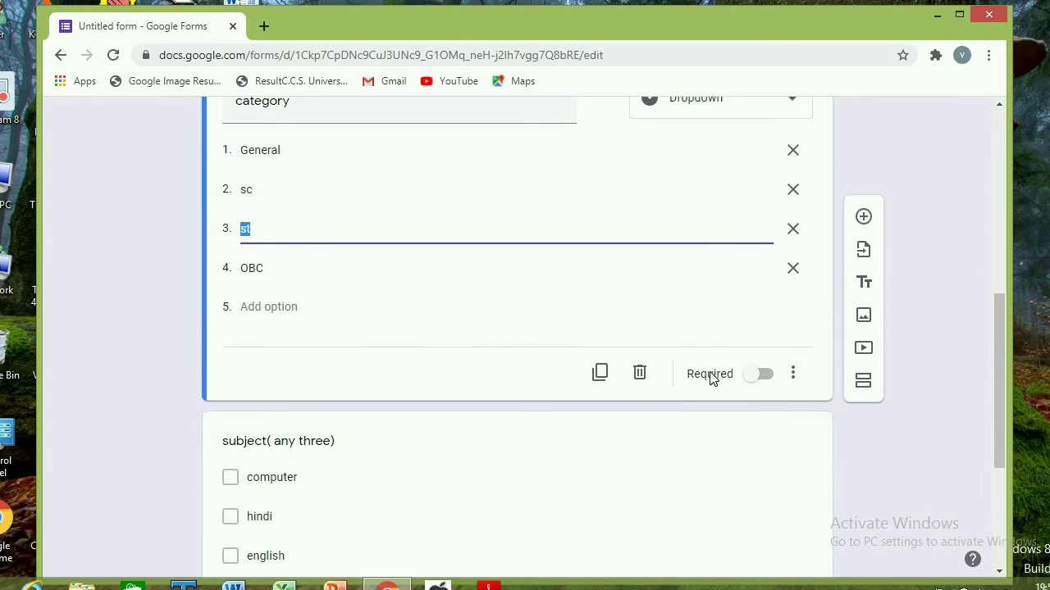
click(758, 382)
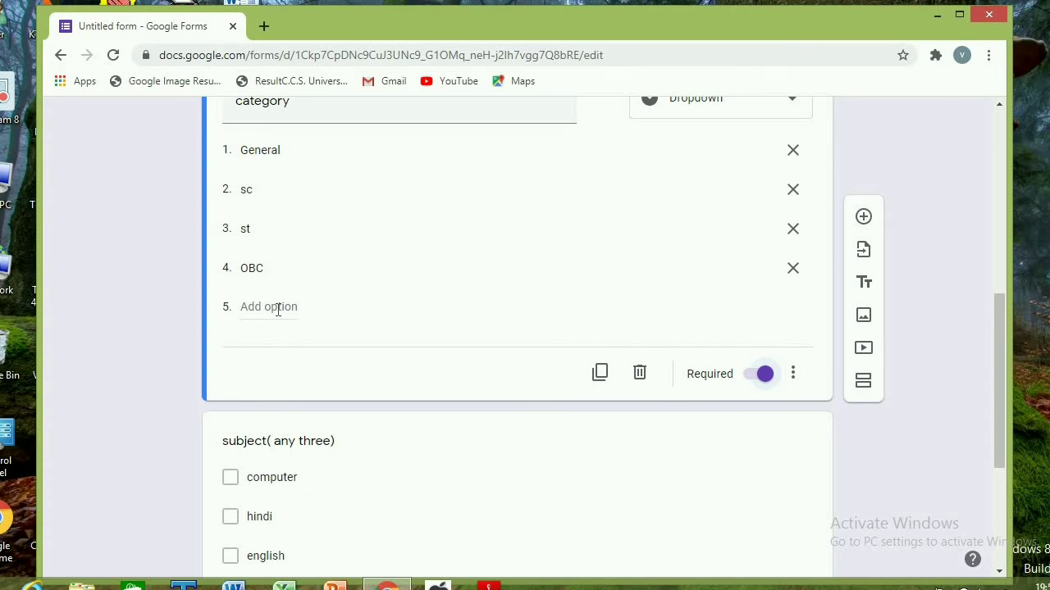
click(315, 311)
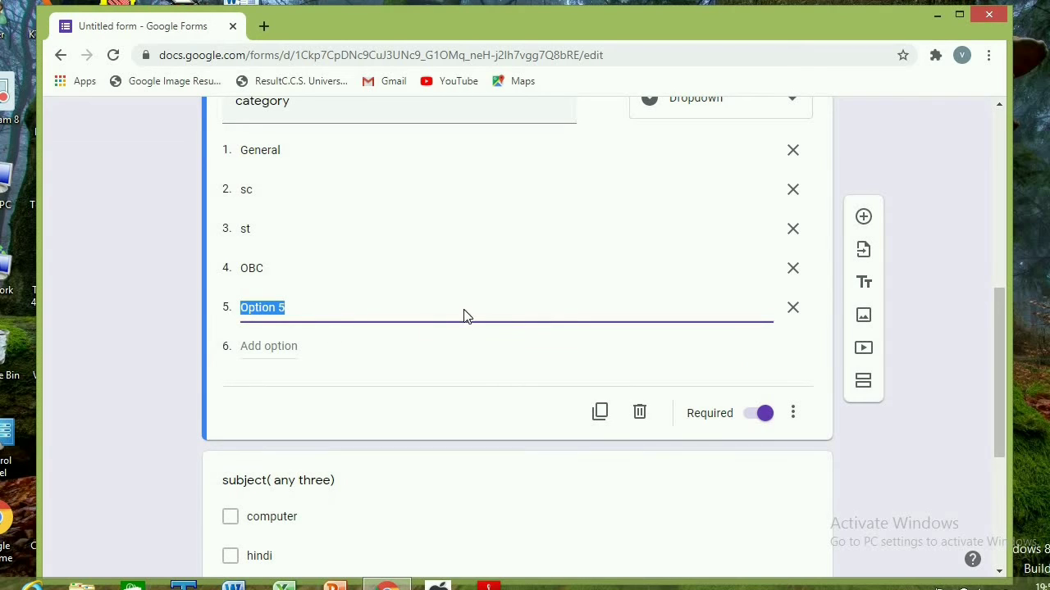
click(793, 310)
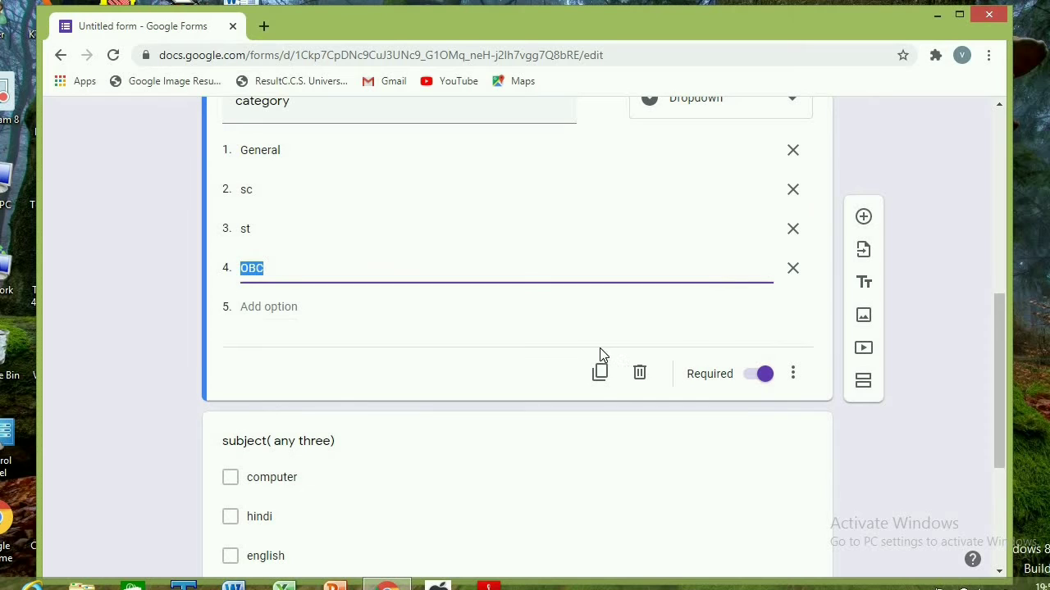
Rename the untitled form file as "student form", matching the form's title
scroll(643, 251, up, 3)
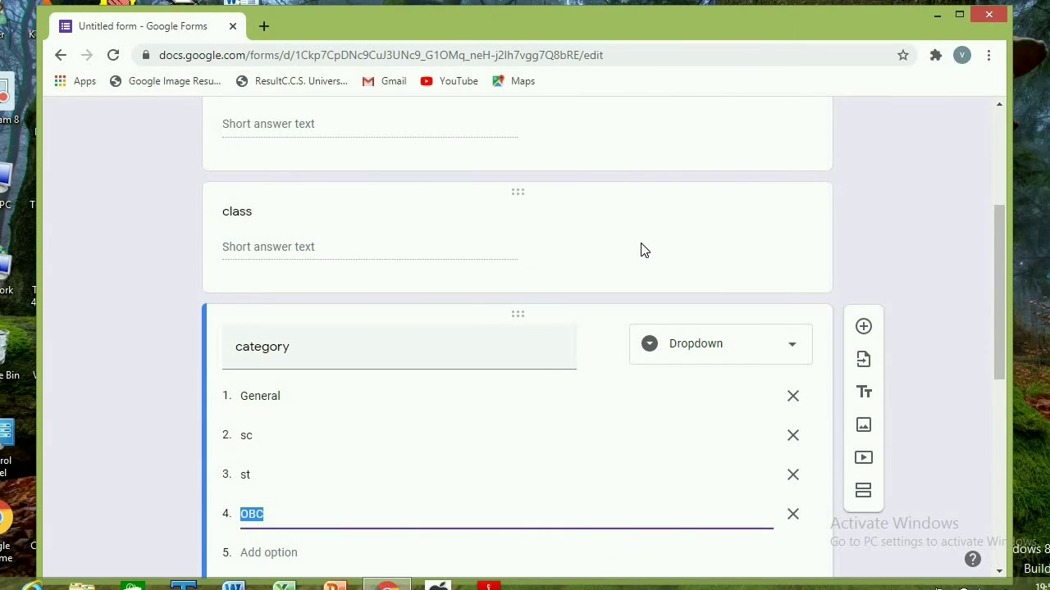
scroll(642, 250, up, 3)
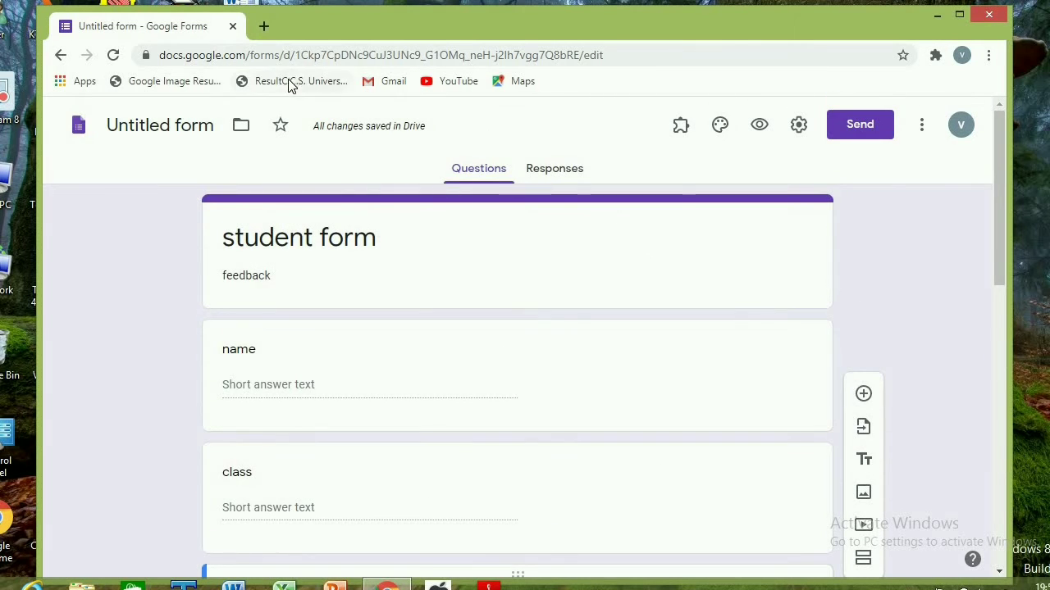
click(174, 129)
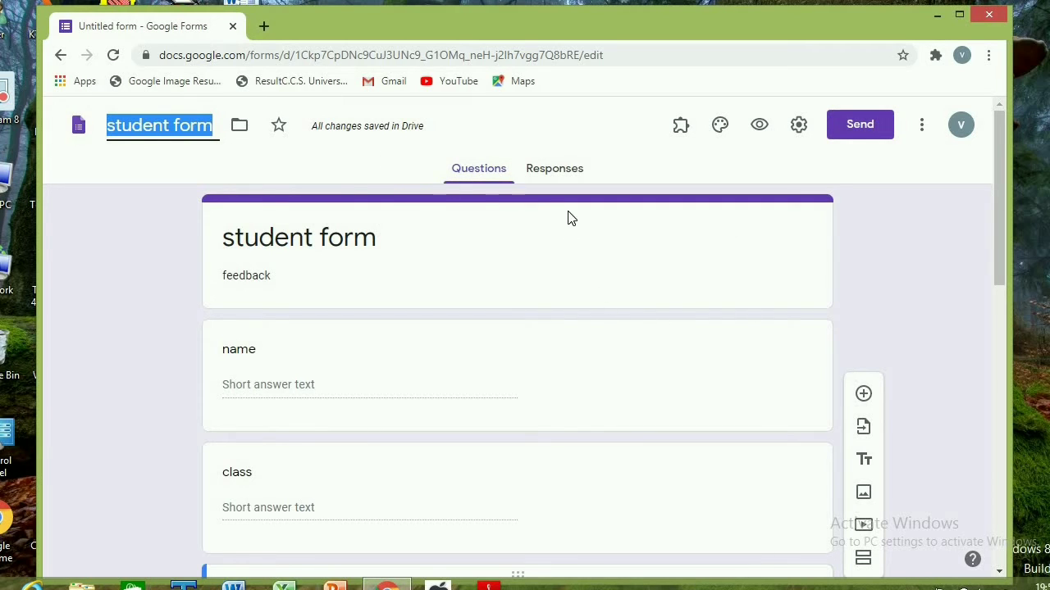
Preview the form, check the category dropdown's choices and the other questions, and close the preview
click(761, 128)
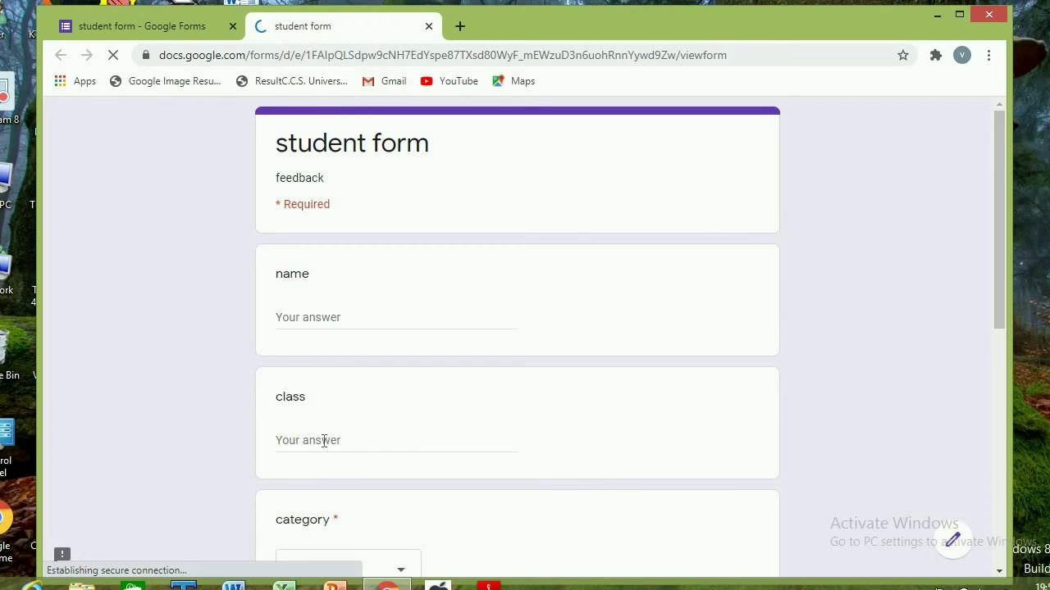
scroll(328, 471, down, 5)
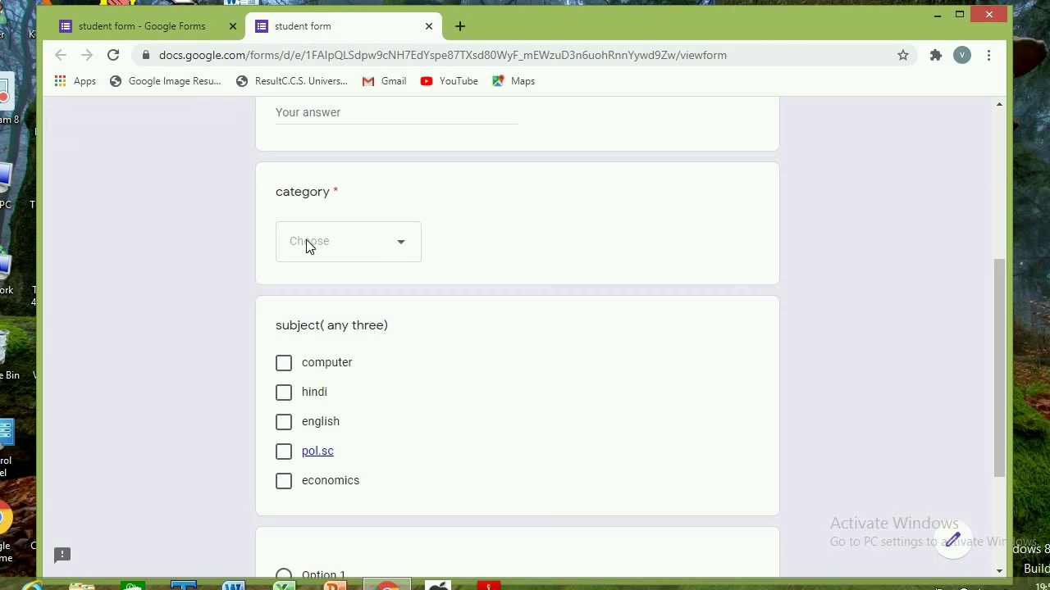
click(402, 249)
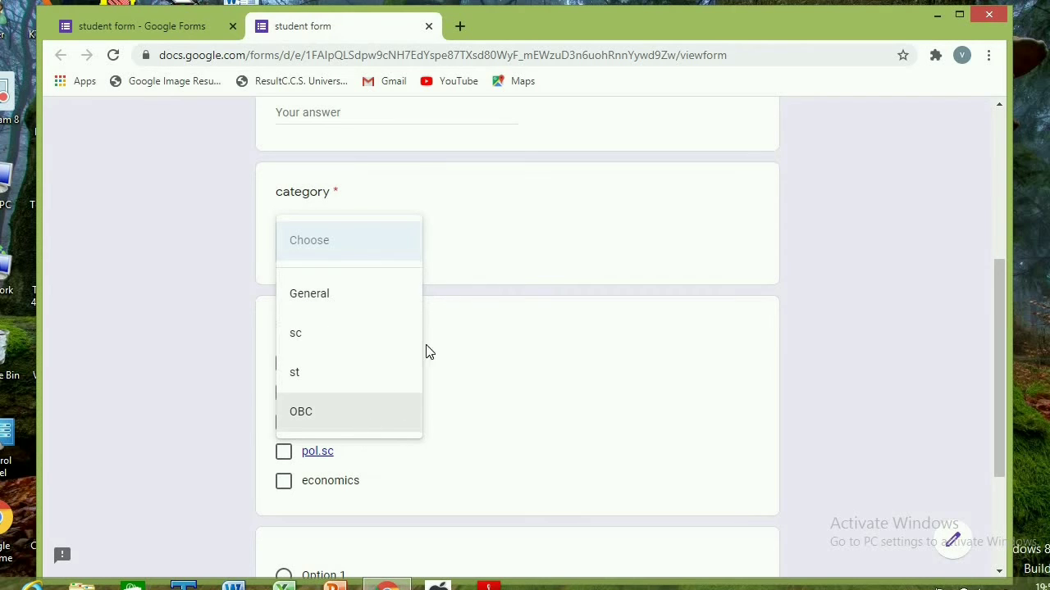
click(528, 228)
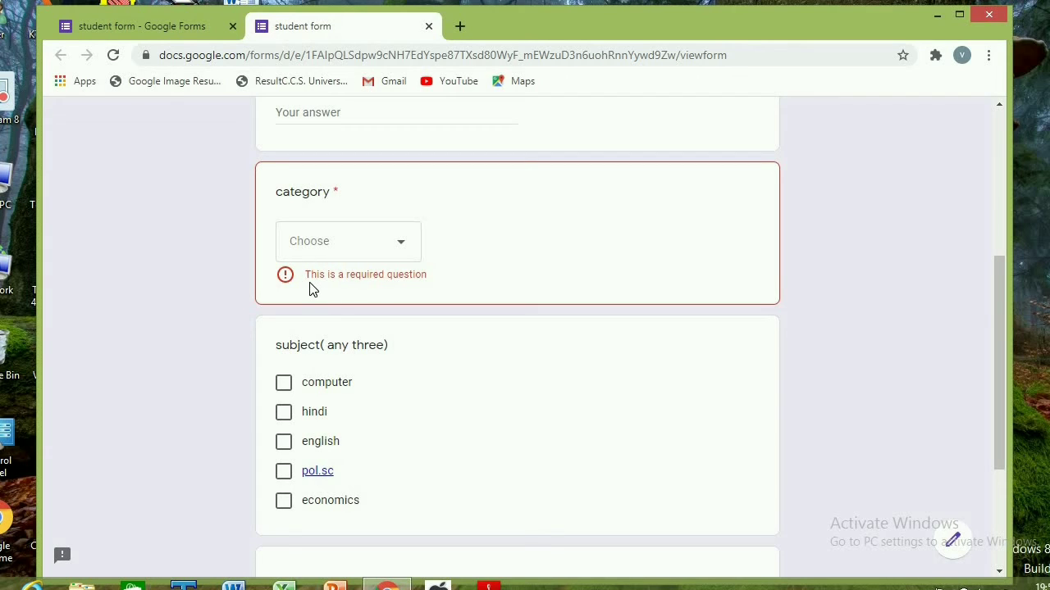
scroll(615, 303, up, 3)
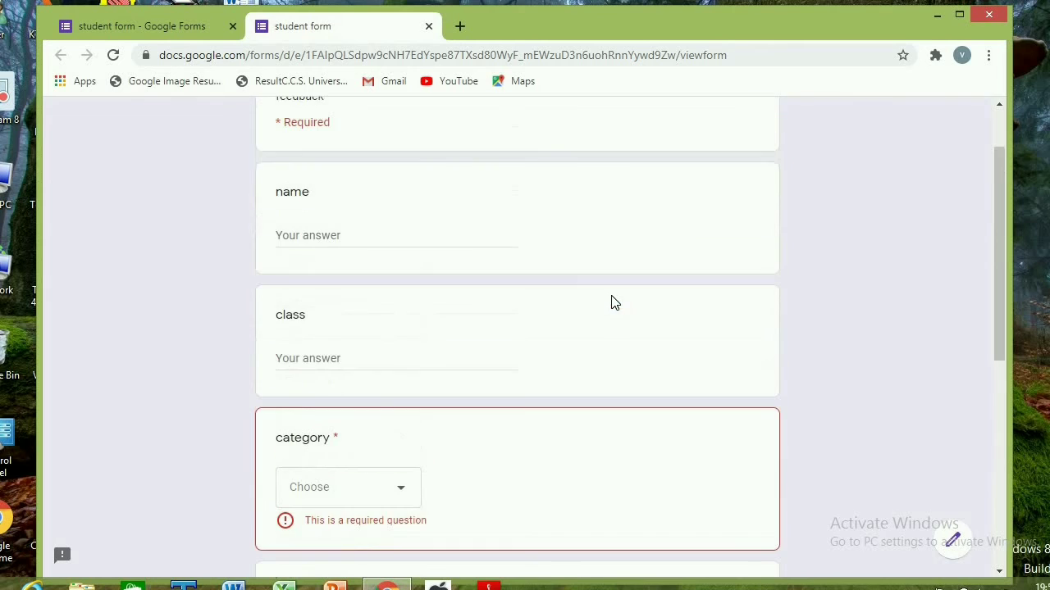
scroll(615, 304, up, 1)
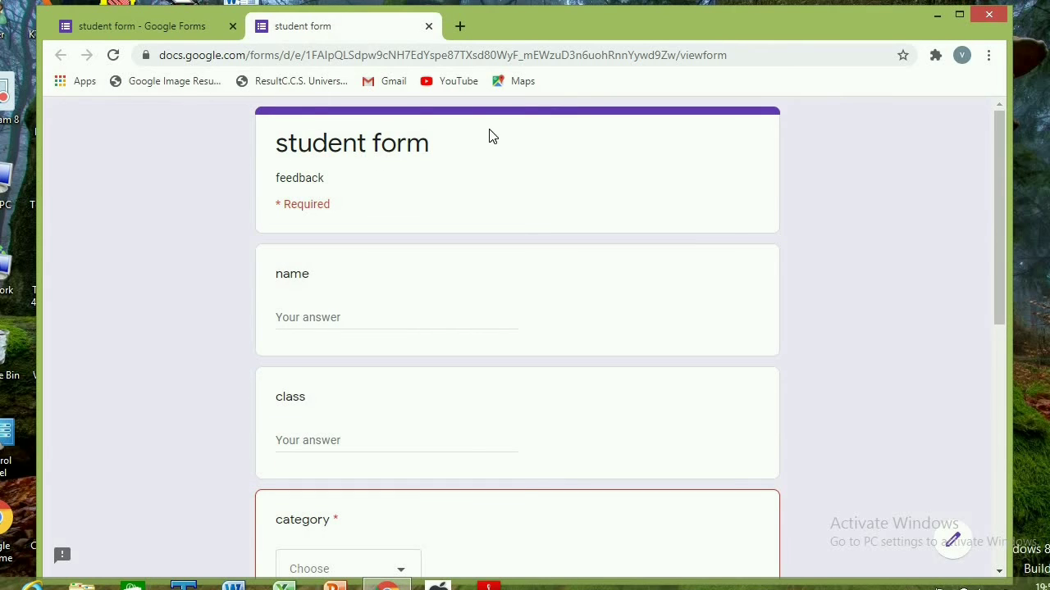
click(428, 27)
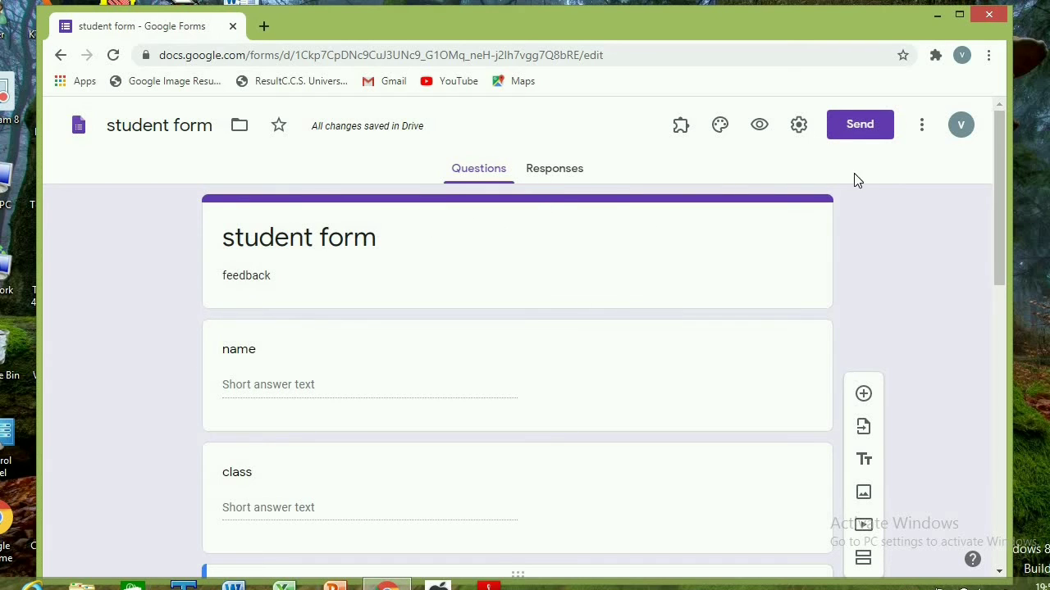
Turn on email address collection in the form's send options, generate a shortened share link, and return to the form
click(857, 131)
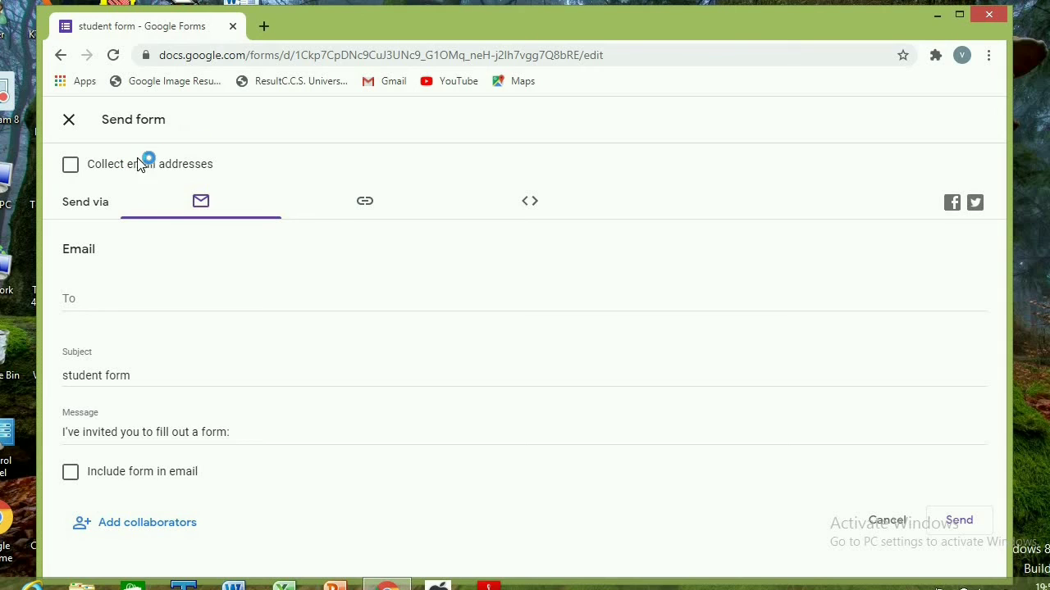
click(71, 166)
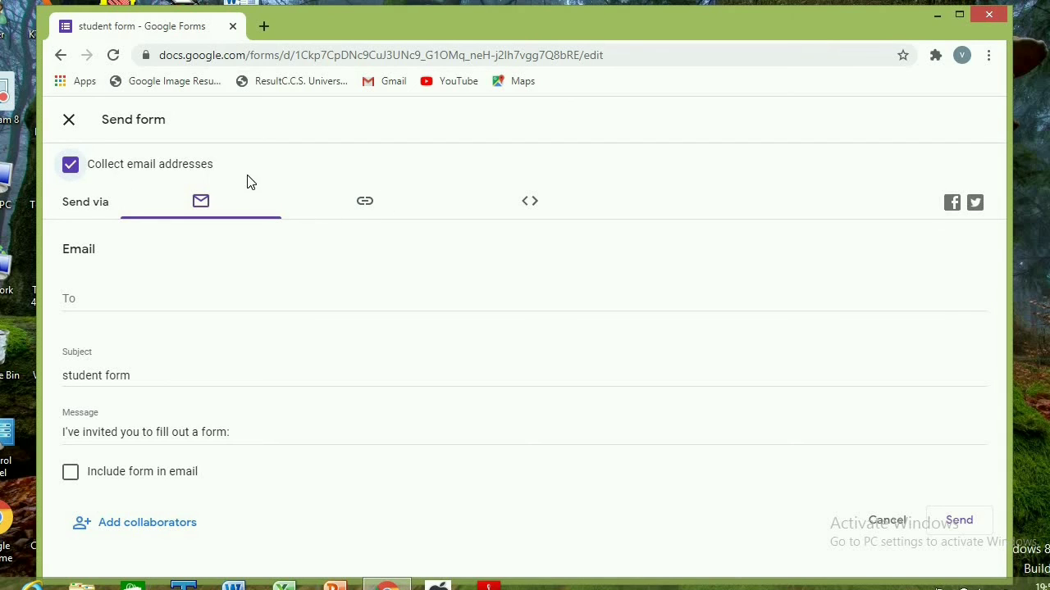
click(366, 205)
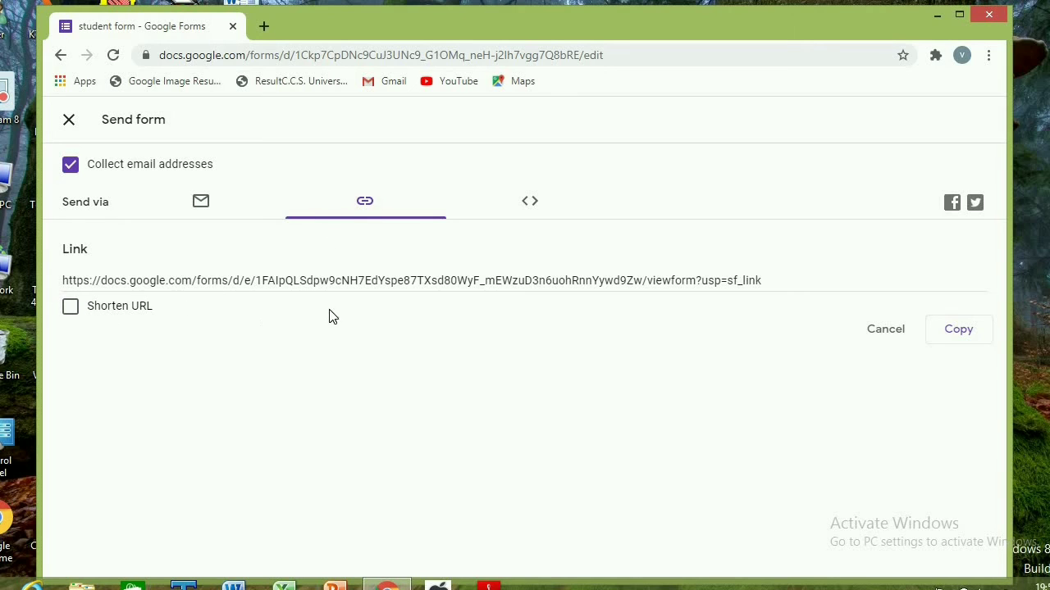
click(71, 307)
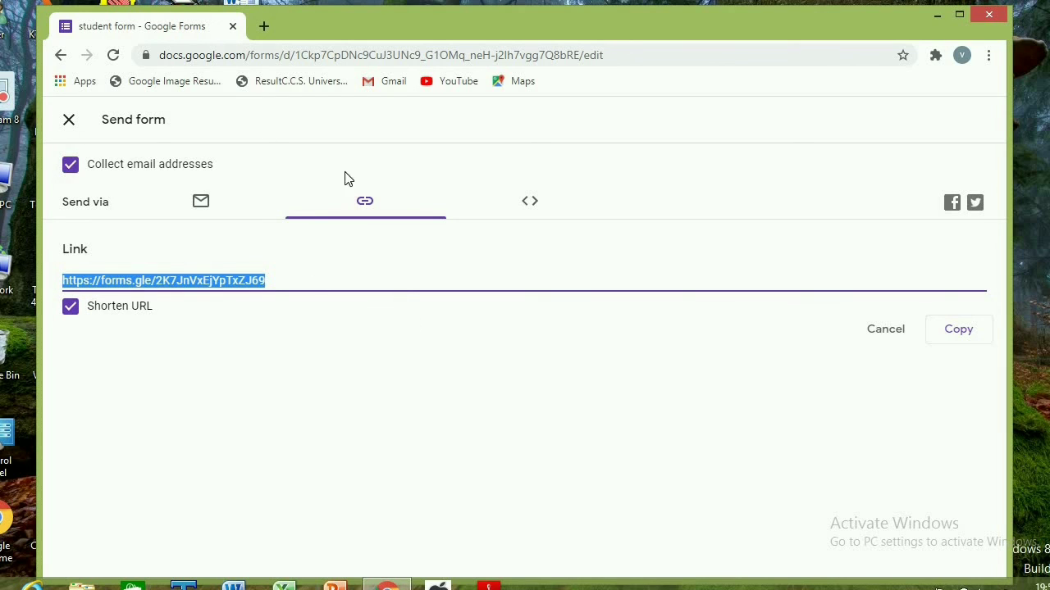
click(69, 123)
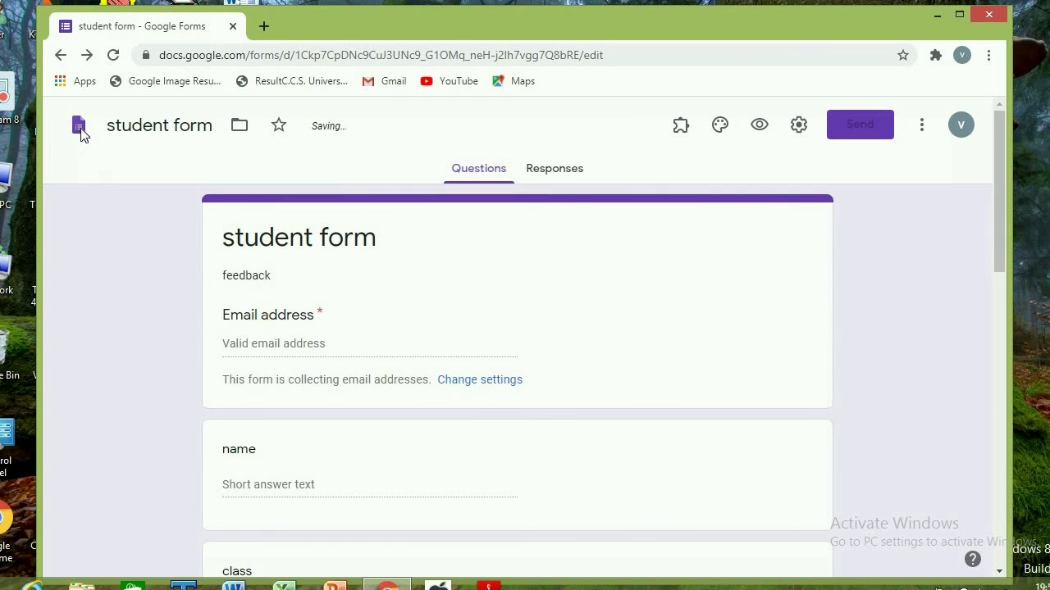
Check the form's responses, then close the browser window
click(548, 174)
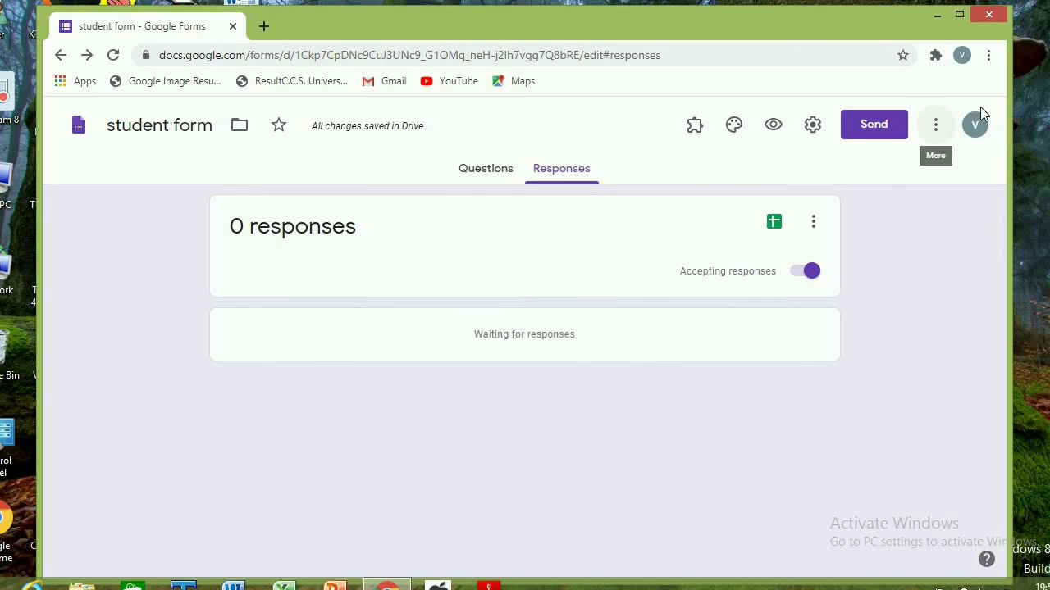
click(990, 18)
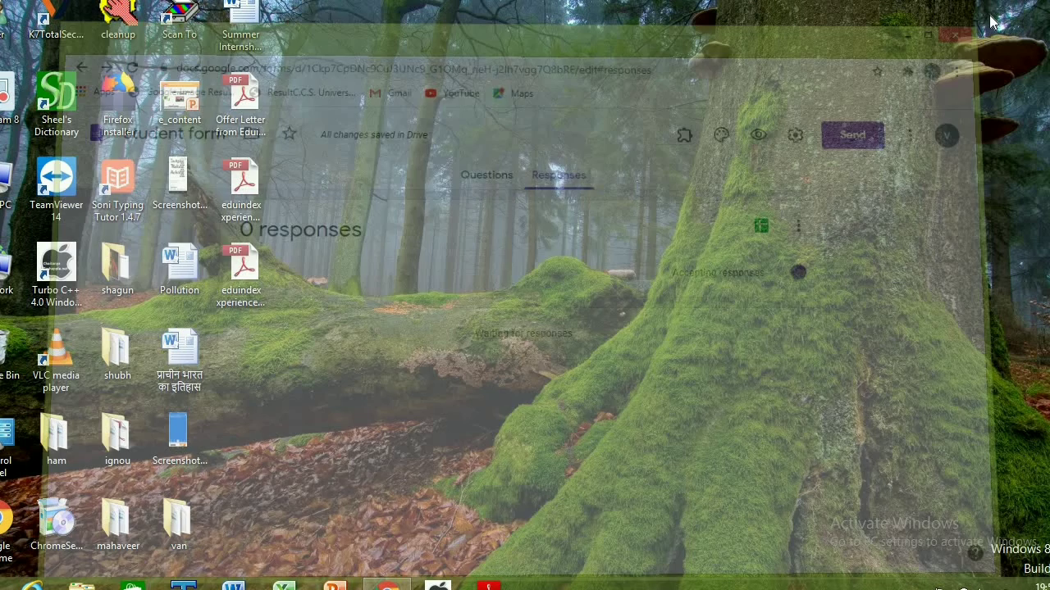